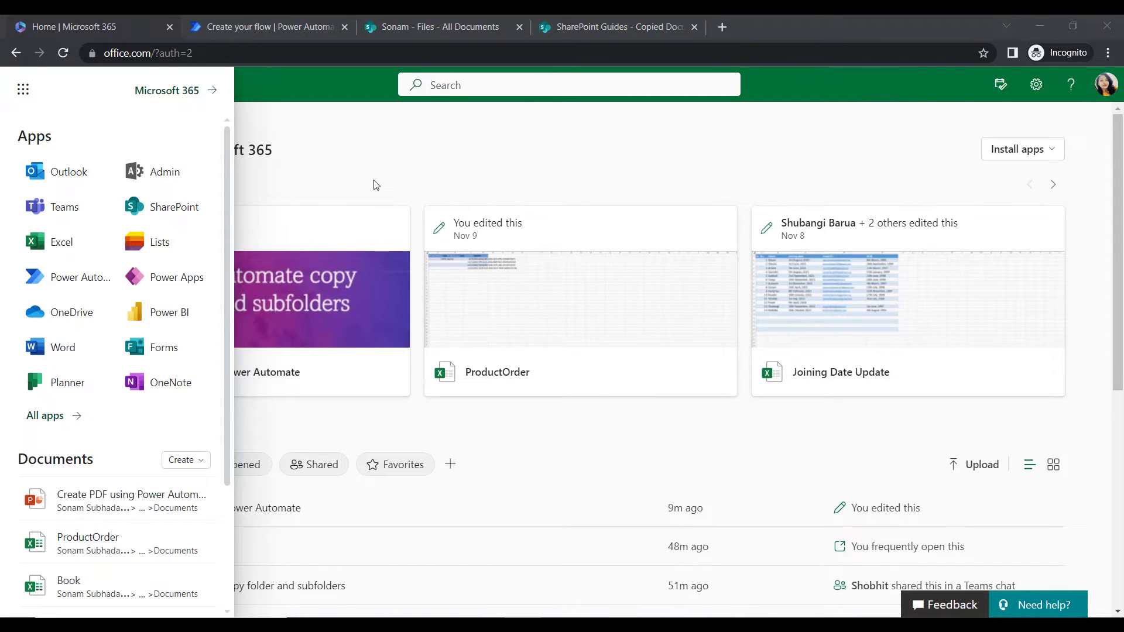
Reopen the Microsoft 365 apps list and show Power Automate's more-options menu.
left_click(23, 89)
left_click(22, 91)
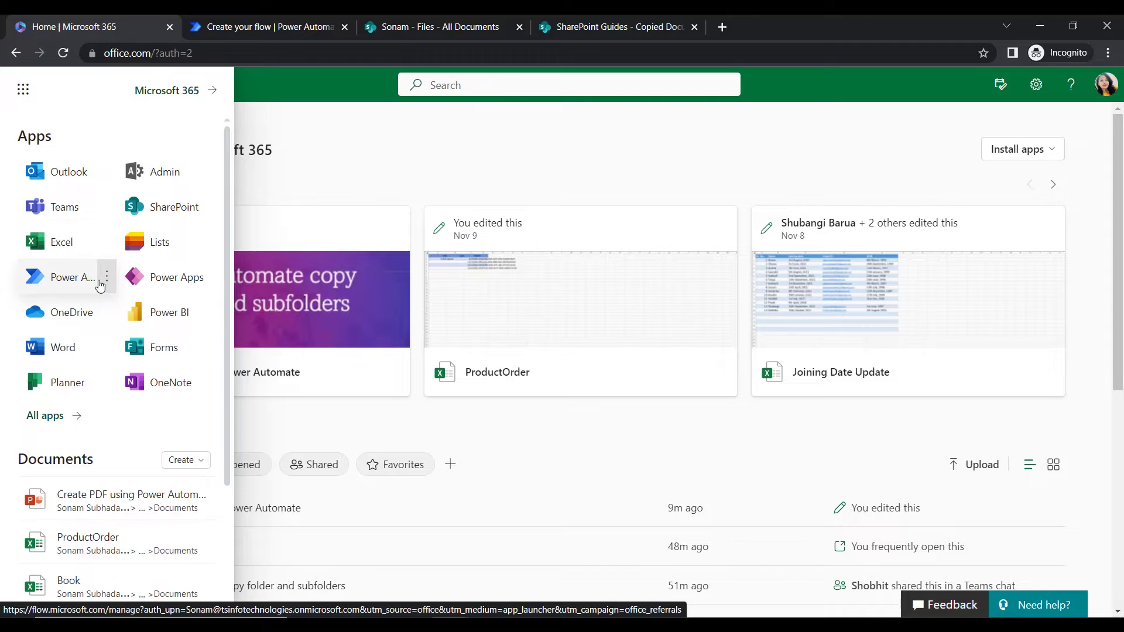
left_click(107, 280)
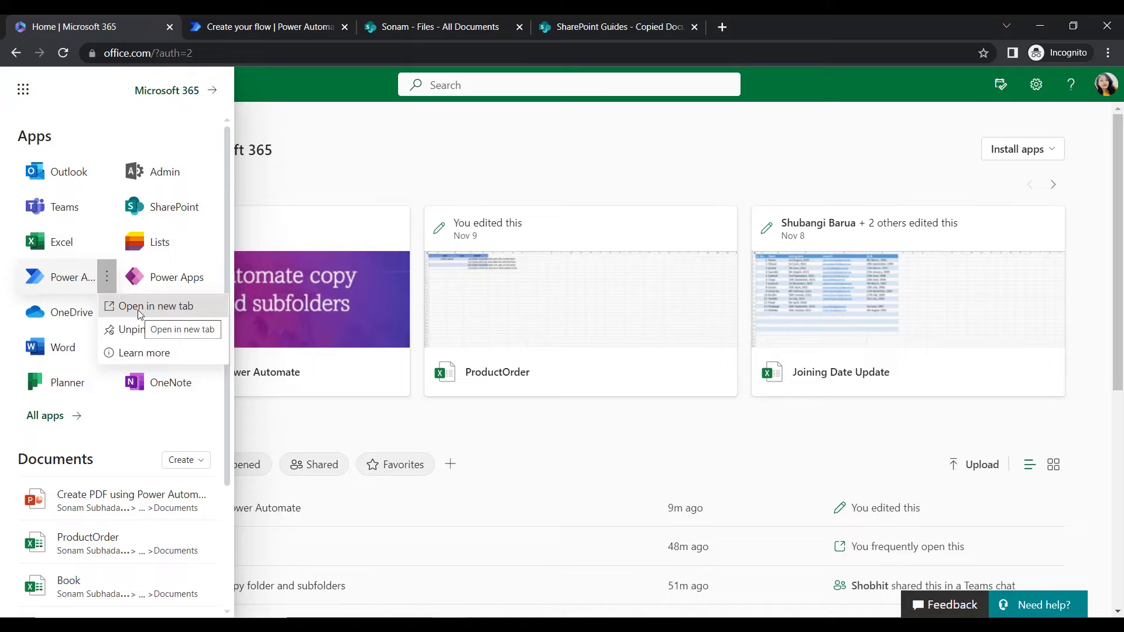
Glance at Power Automate, return home, and dismiss the options menu and apps list.
left_click(281, 22)
left_click(106, 19)
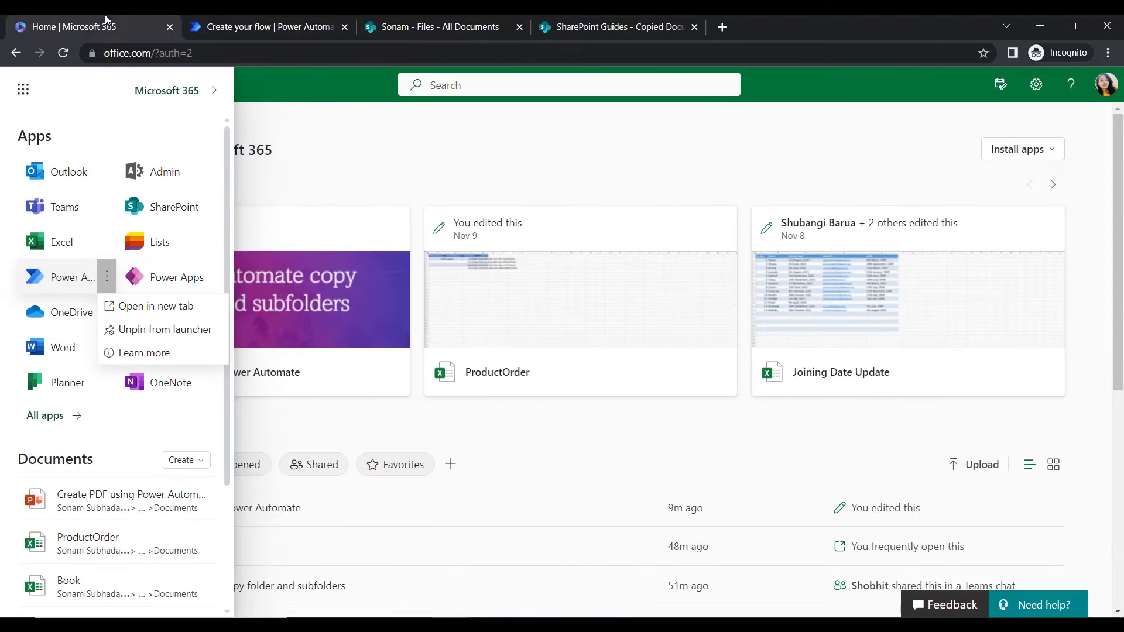
double_click(176, 131)
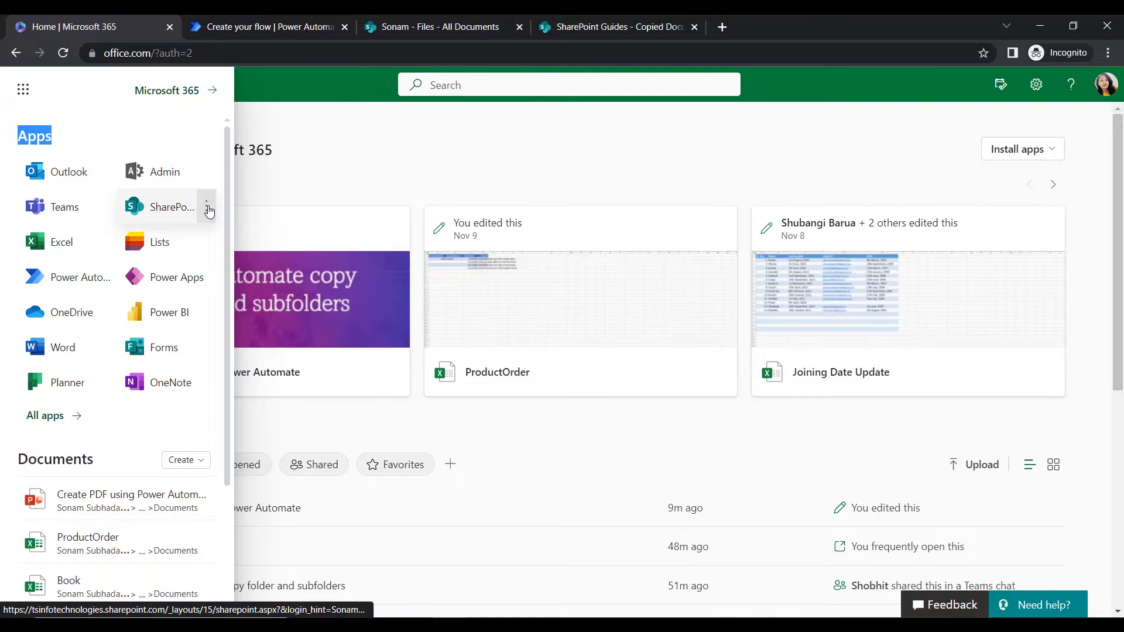
left_click(316, 120)
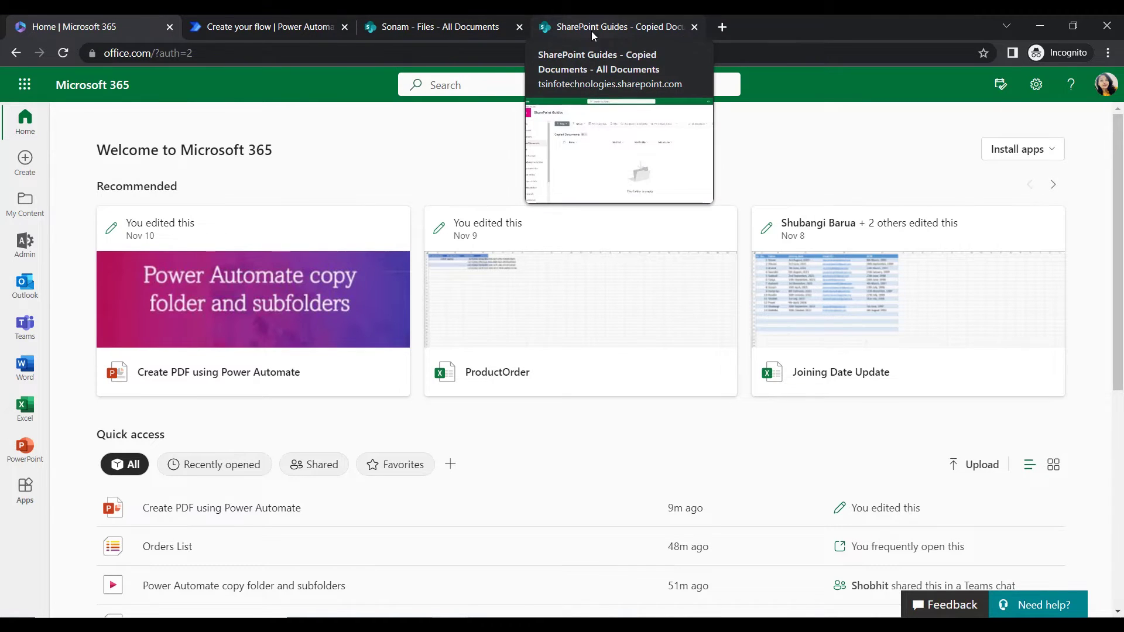
Browse the Sonam File Storage Files folder and its Power Automate subfolder.
left_click(426, 17)
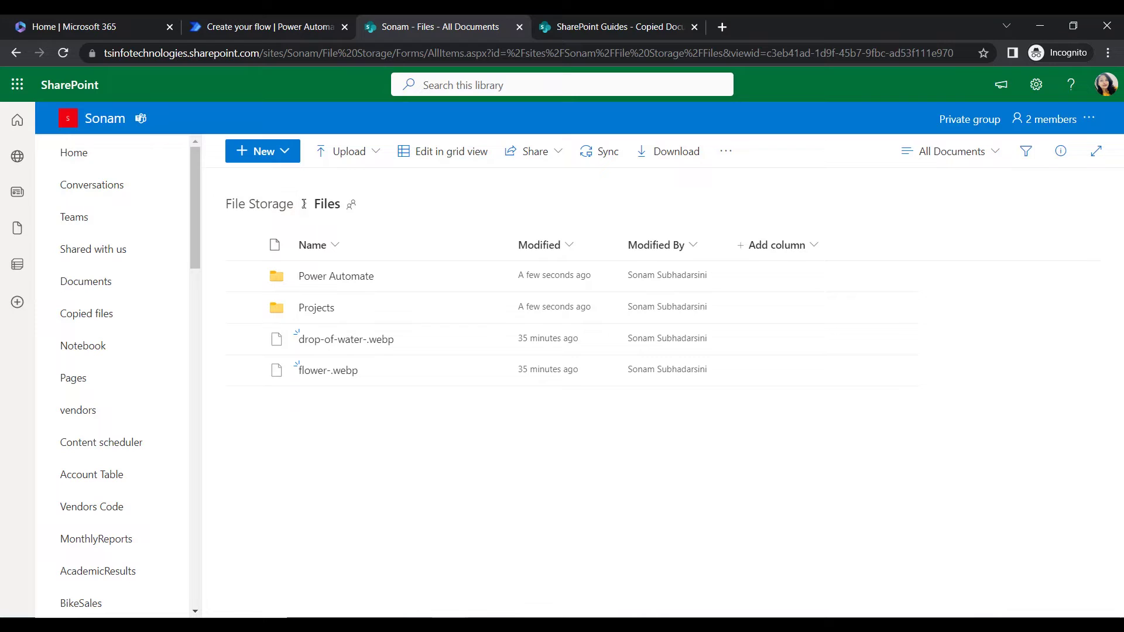
left_click(246, 205)
left_click(302, 277)
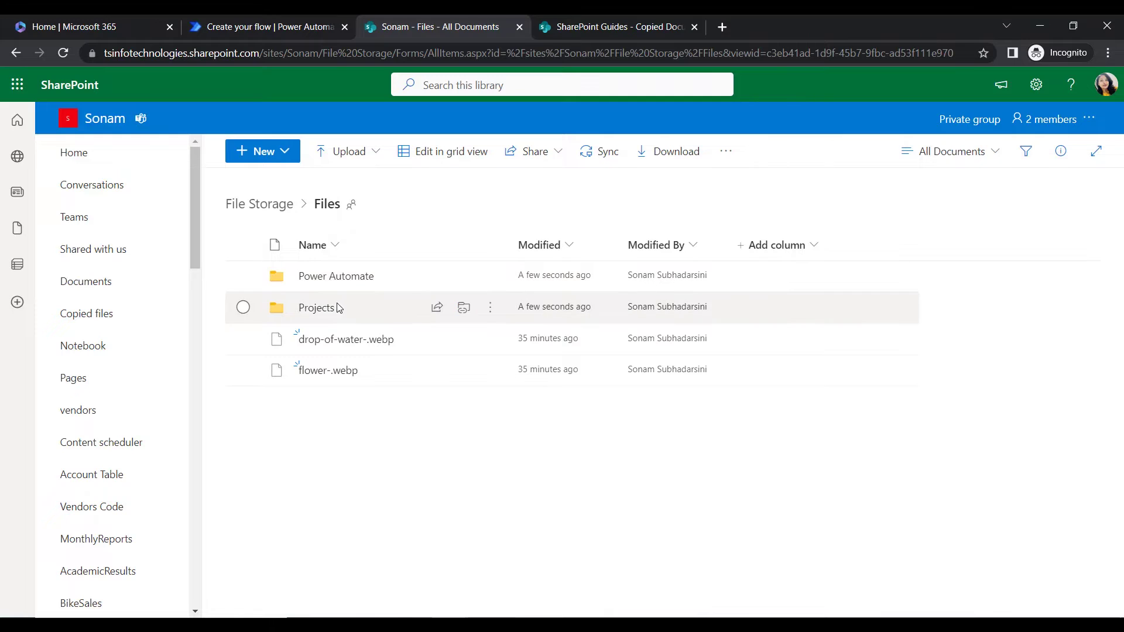
left_click(338, 280)
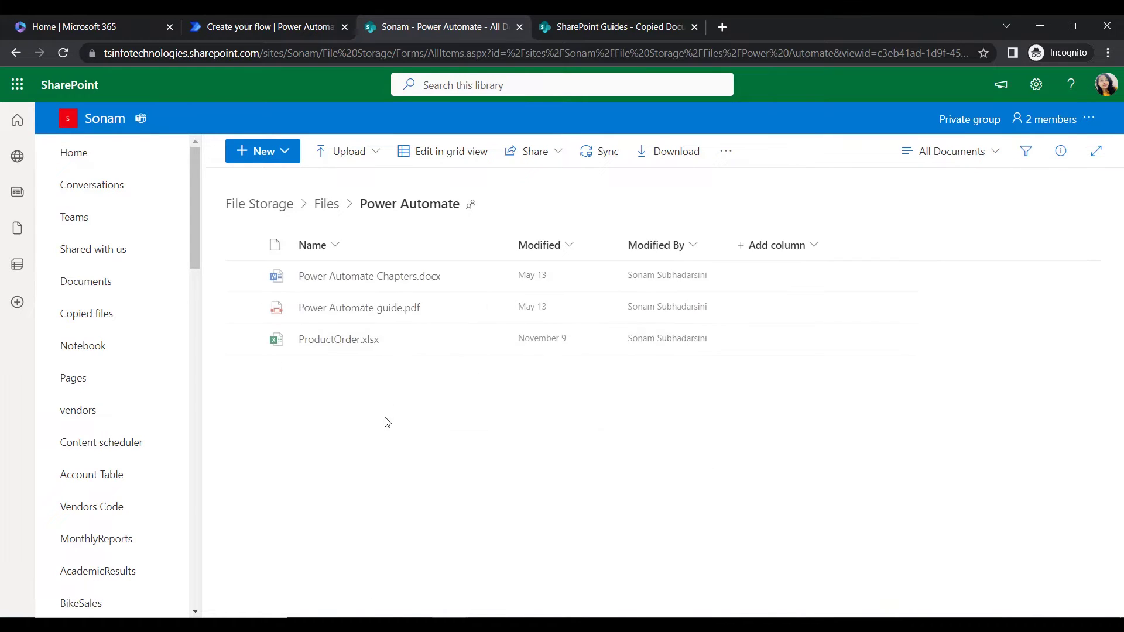
left_click(326, 204)
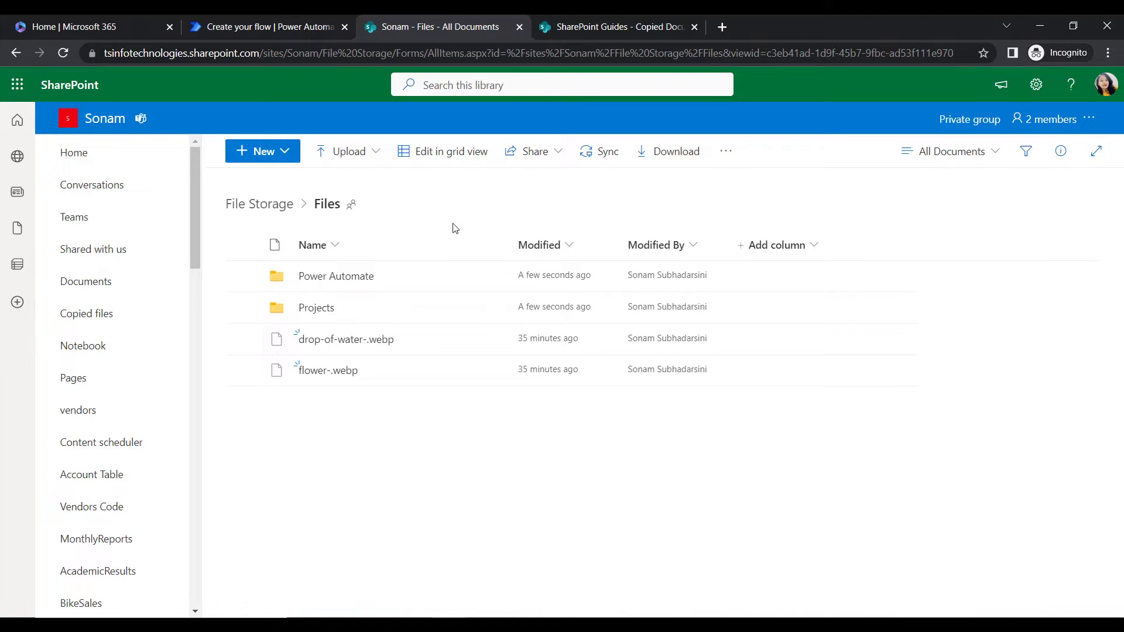
left_click(279, 215)
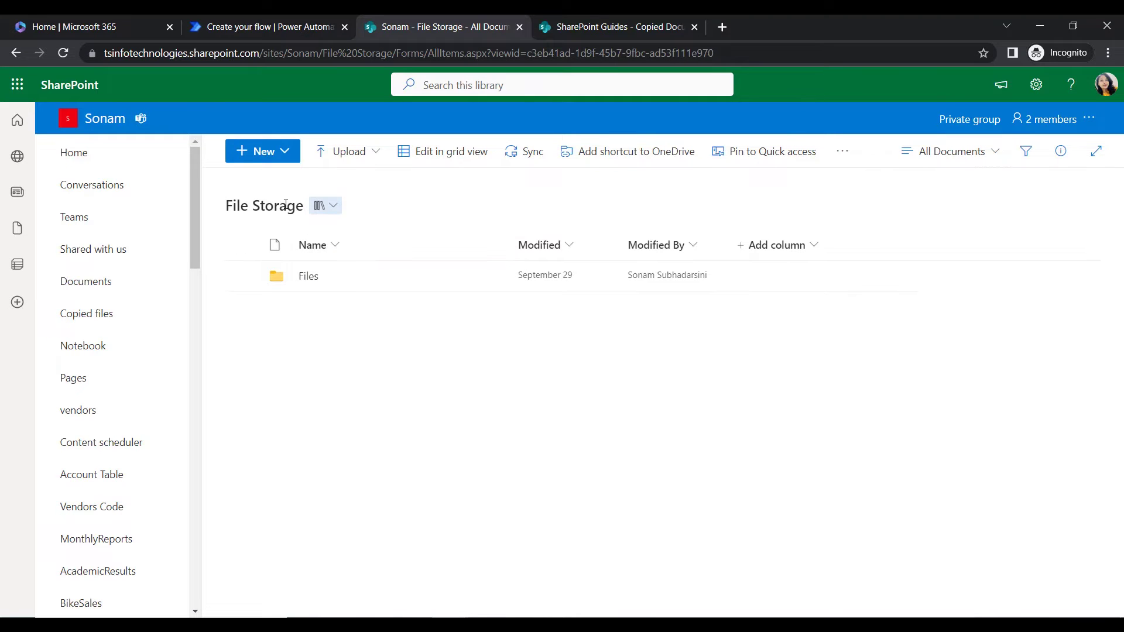
Confirm the Copied Documents library is empty against the Sonam Files folder, ending on Power Automate's Create page.
left_click(601, 19)
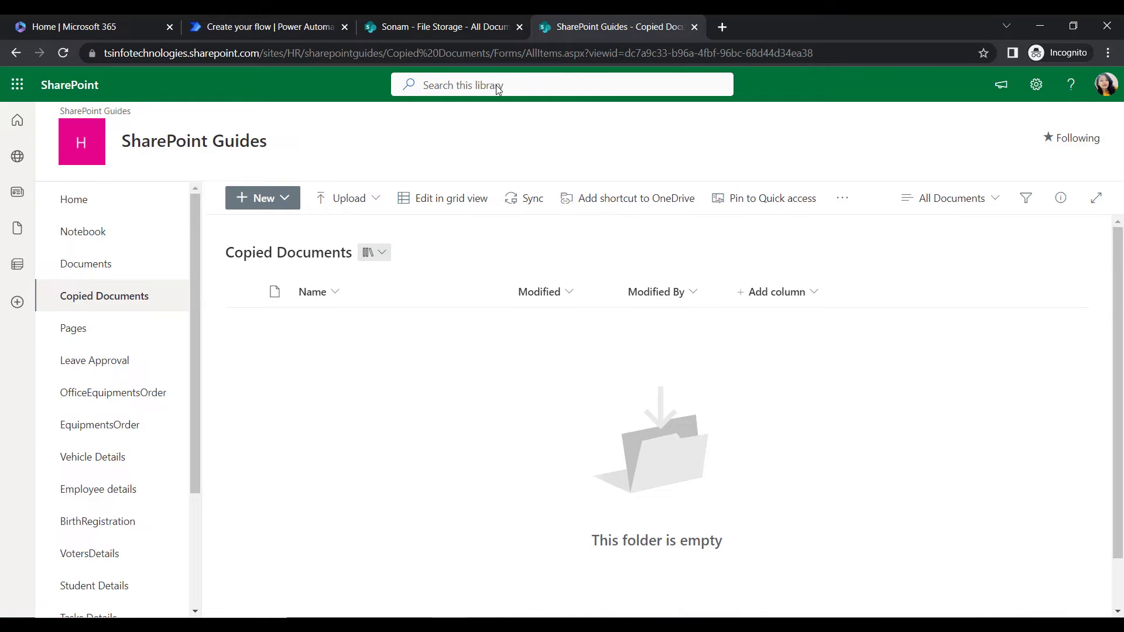
left_click(451, 17)
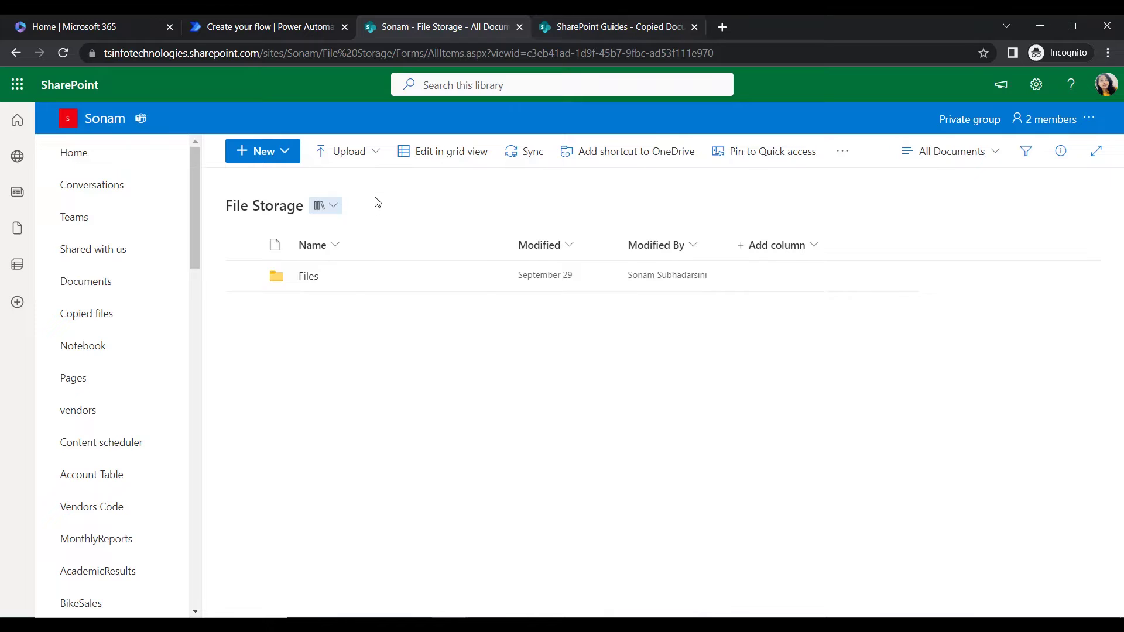
left_click(309, 277)
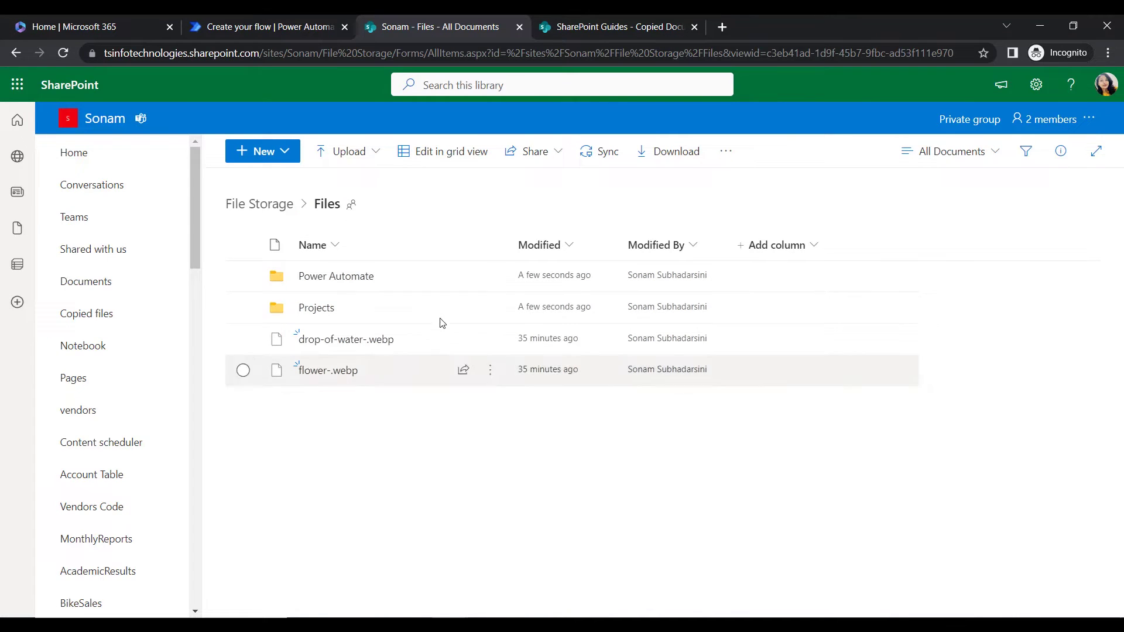
left_click(609, 19)
left_click(459, 19)
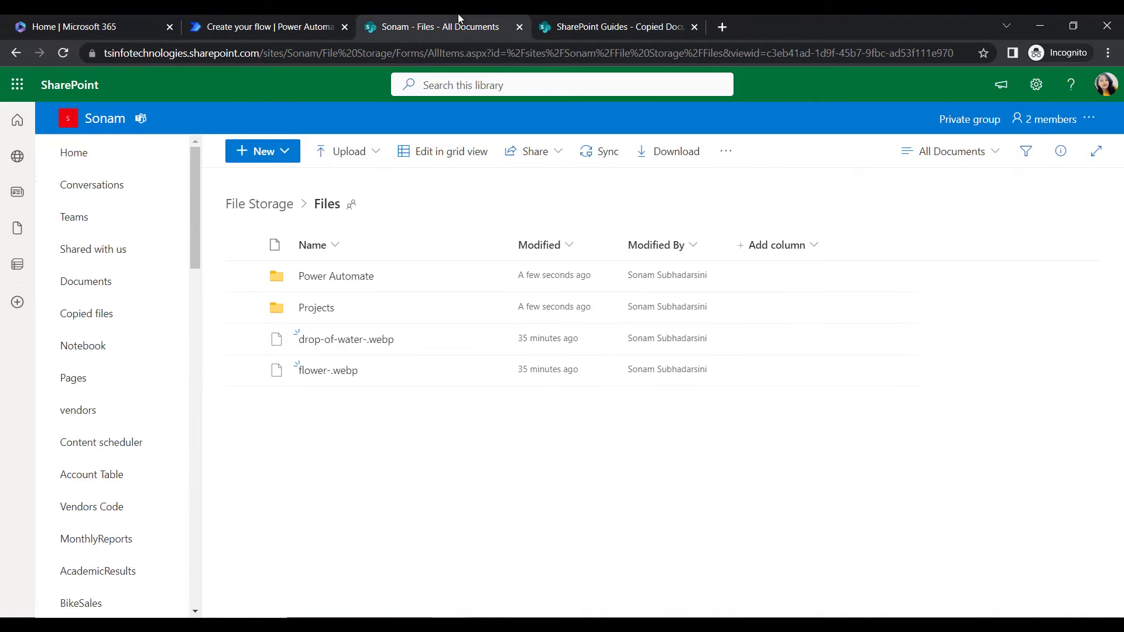
left_click(313, 19)
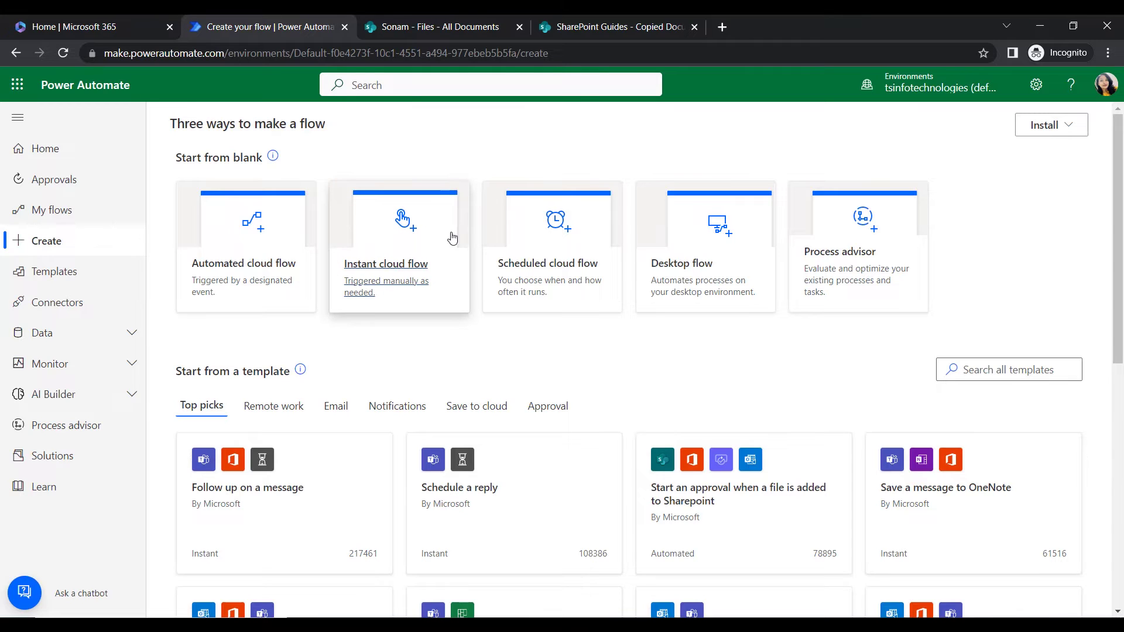
Create an instant cloud flow 'Copy folders and files' with a 'Manually trigger a flow' trigger.
left_click(425, 247)
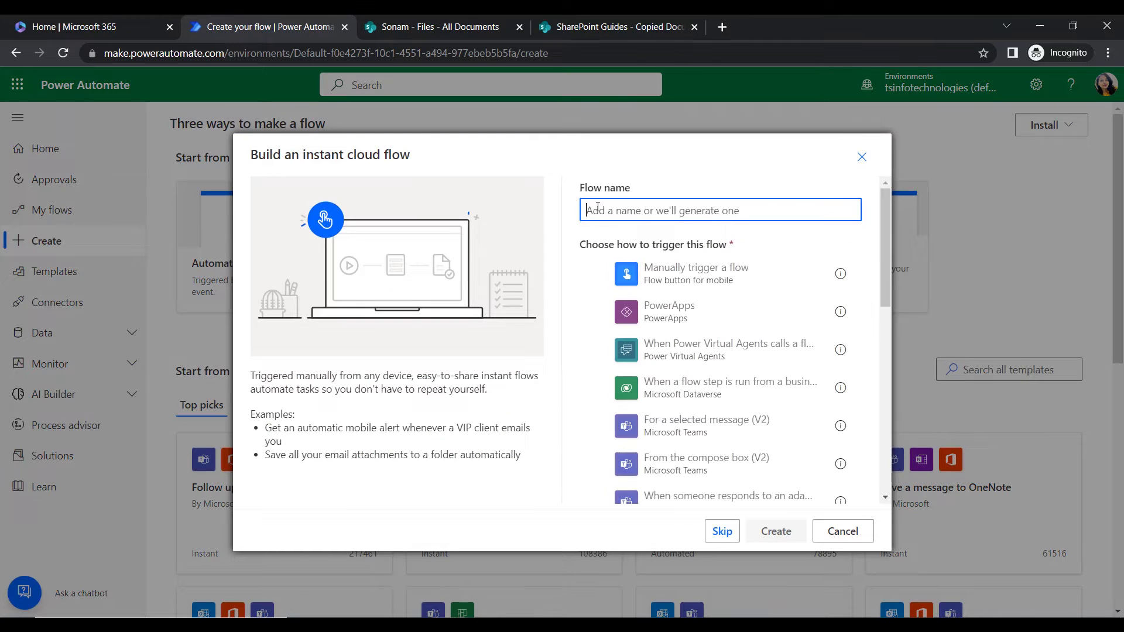
type("Co")
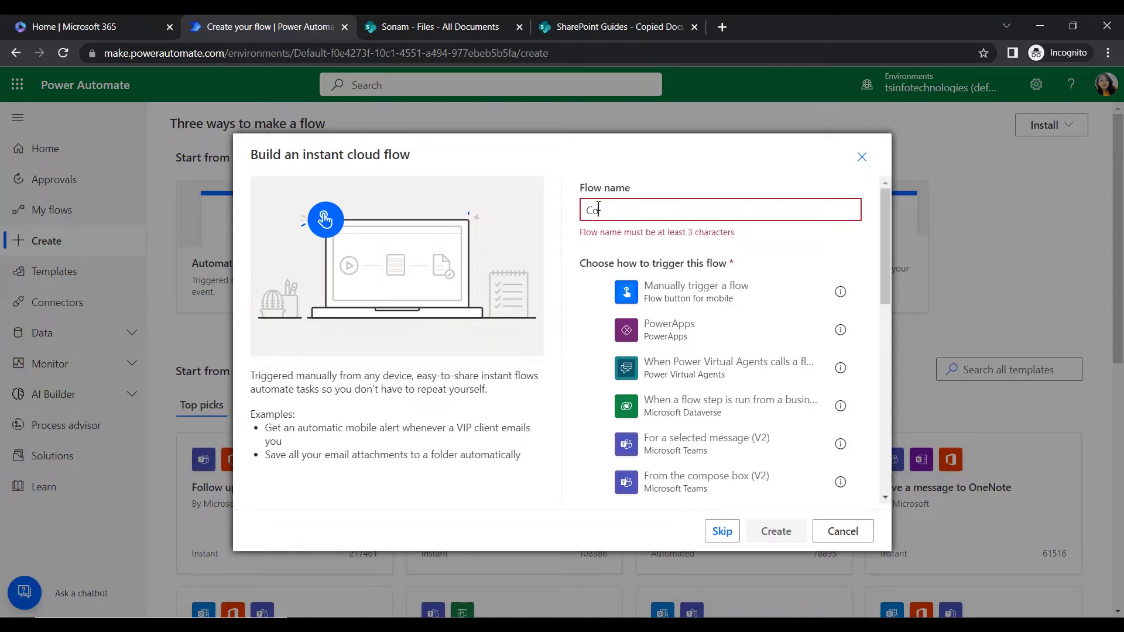
type("py fo;der")
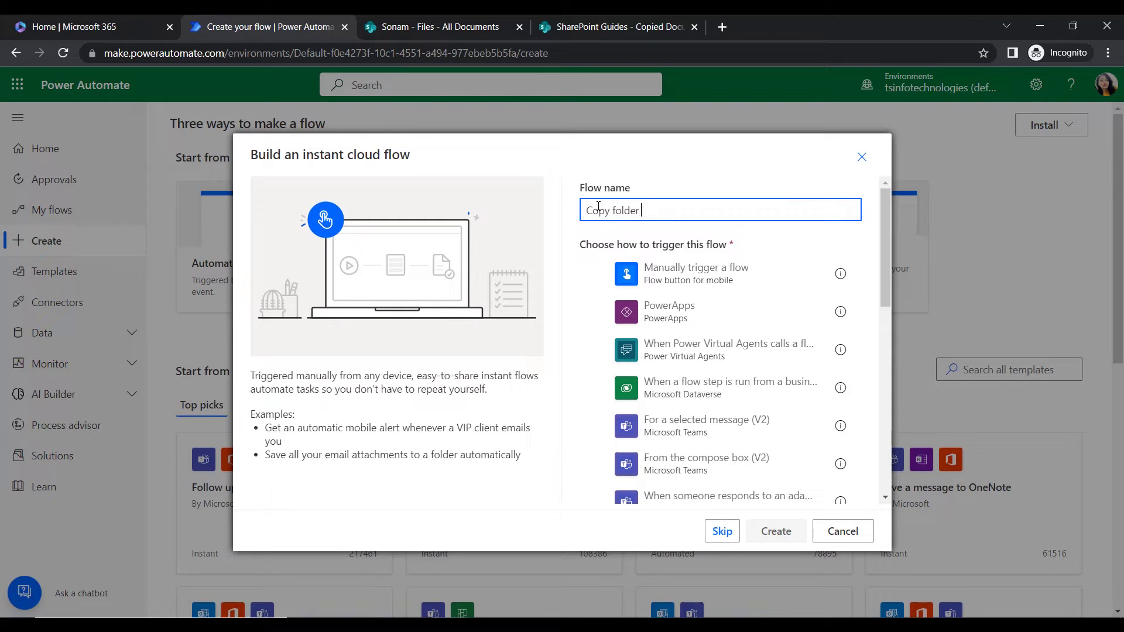
type("s and fliles")
left_click(595, 288)
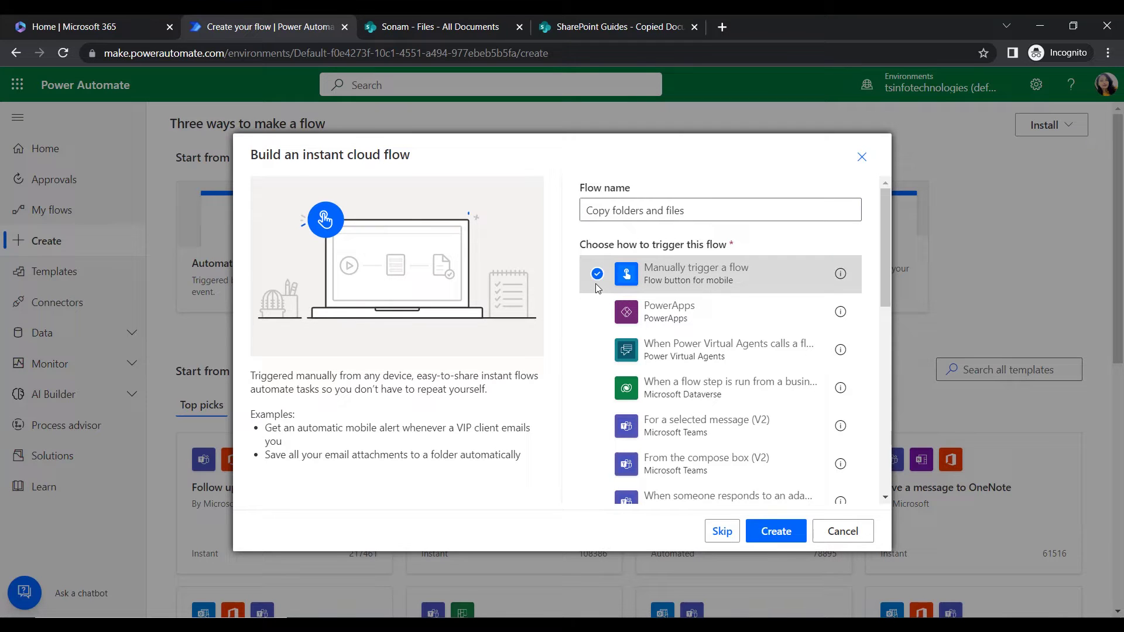
left_click(780, 533)
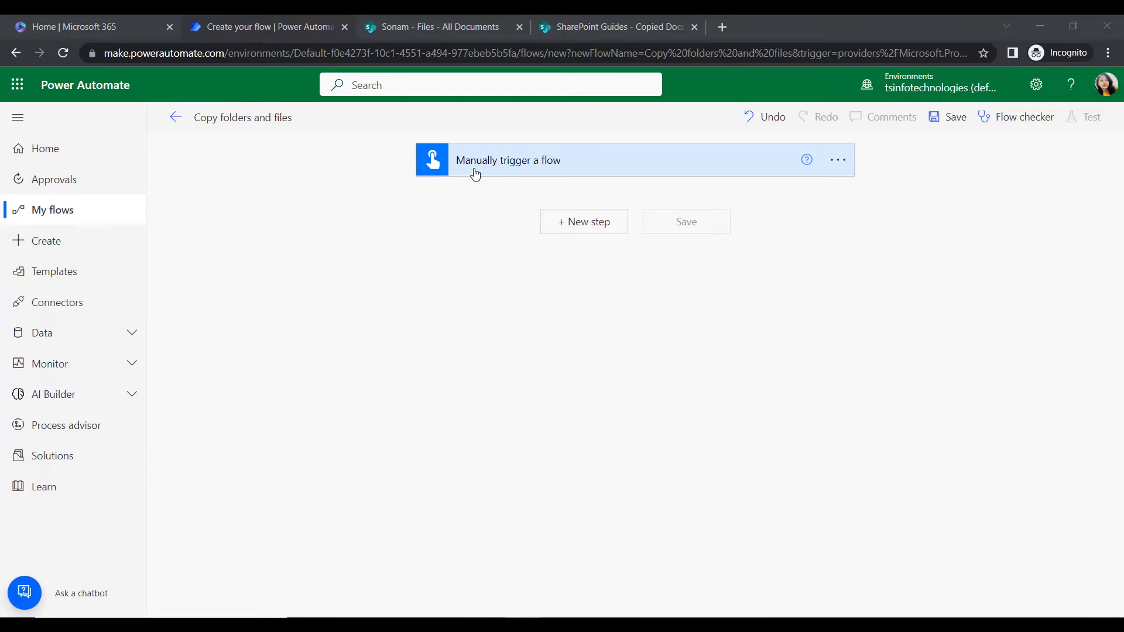
Add a SharePoint Get folder metadata action after the manual trigger.
left_click(568, 229)
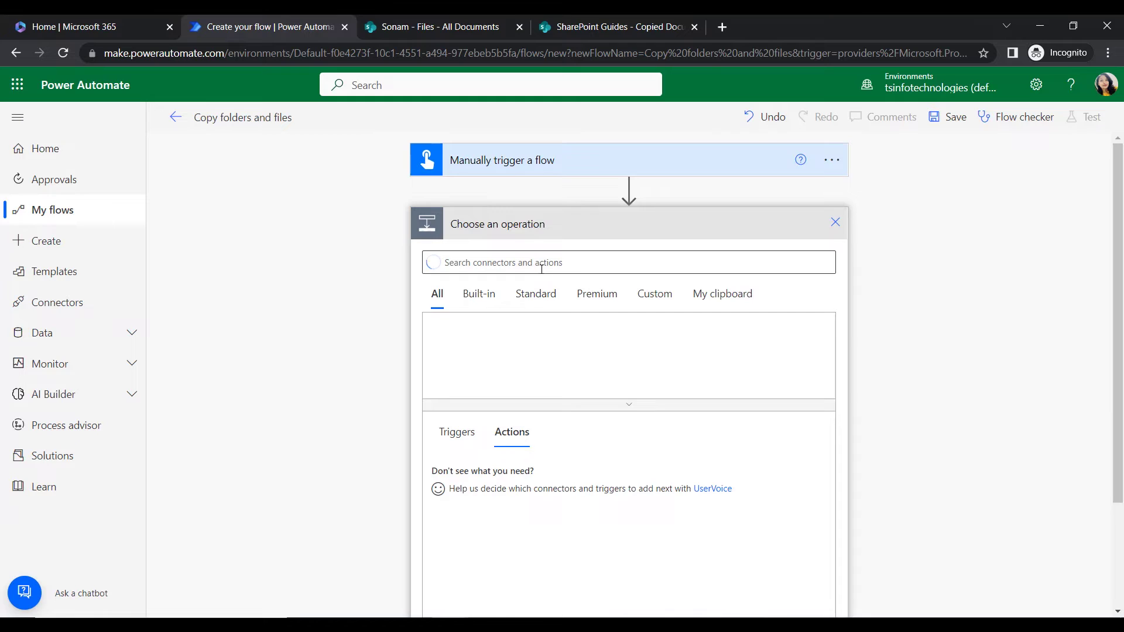
type("Get fold")
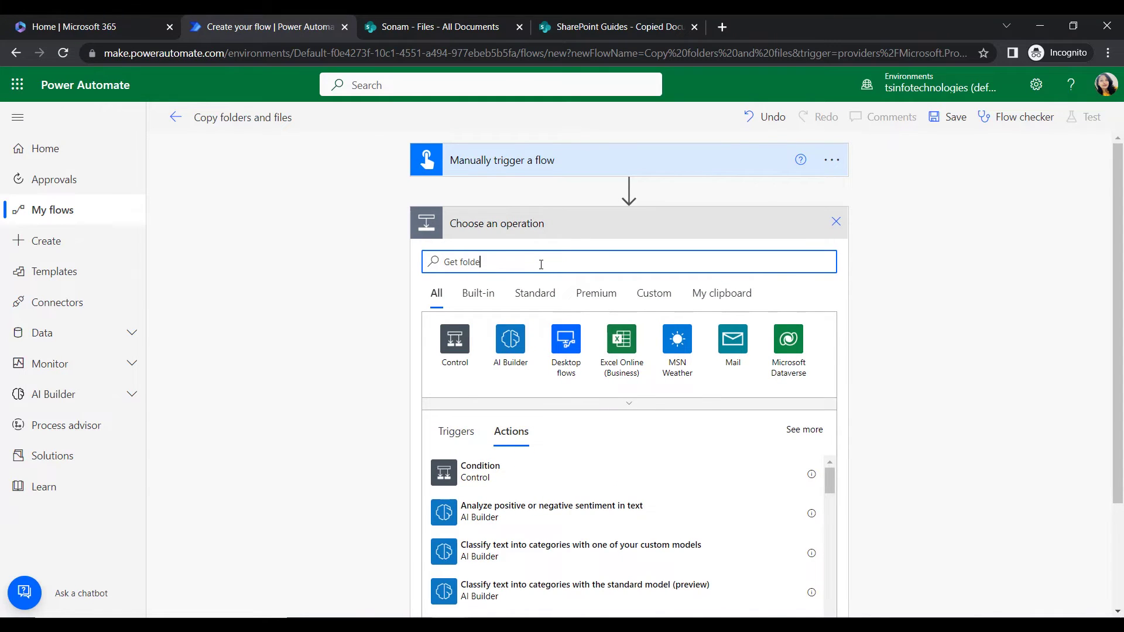
type("e")
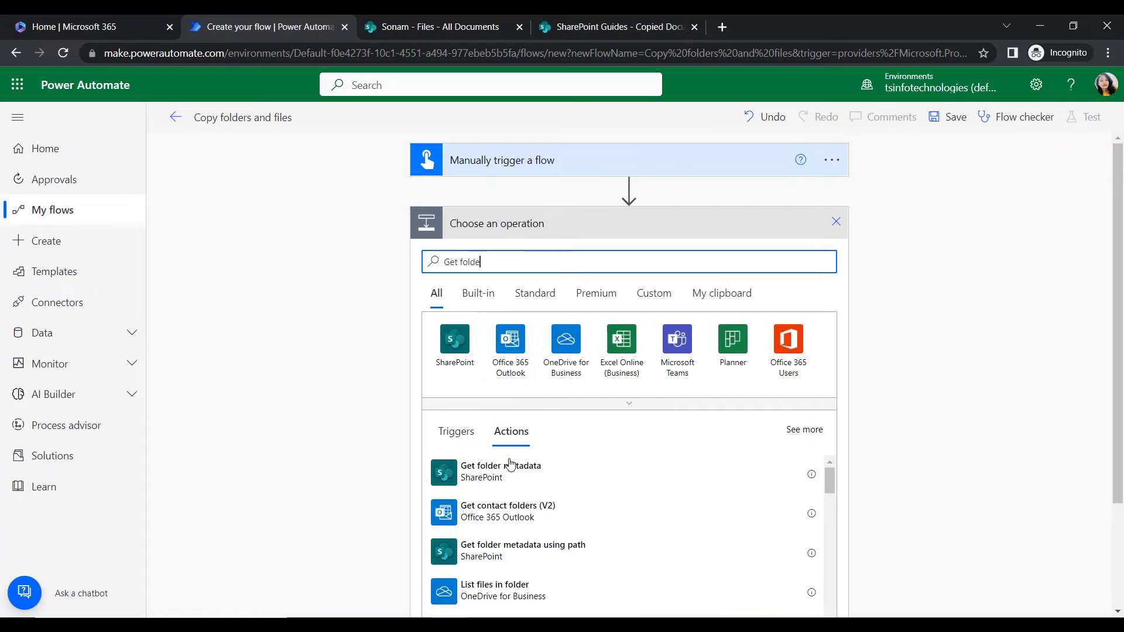
left_click(503, 477)
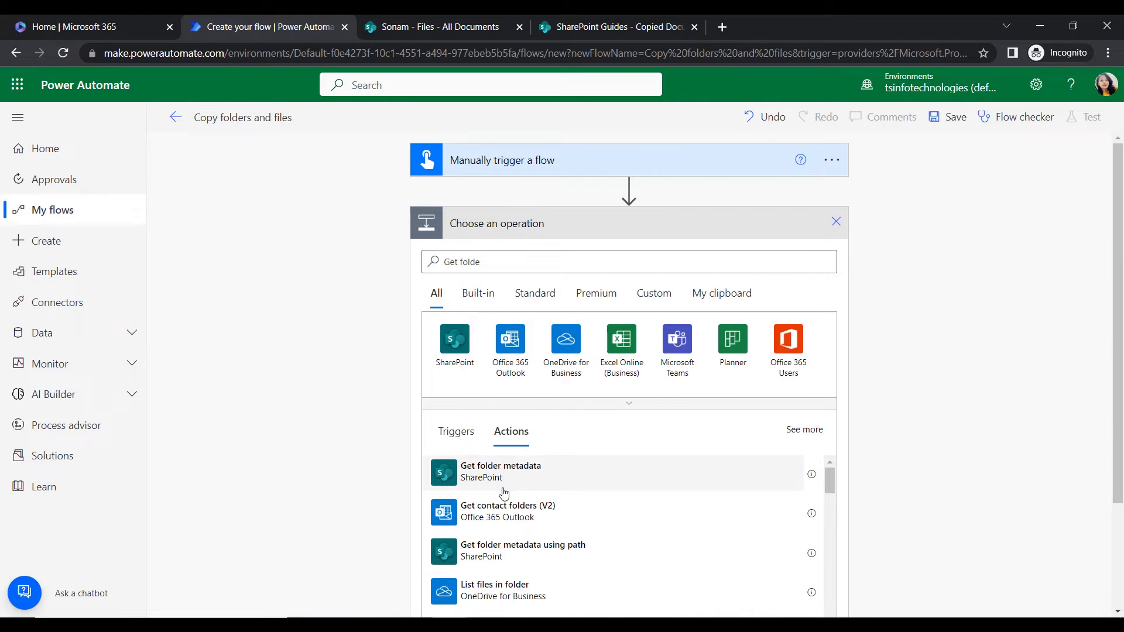
left_click(683, 460)
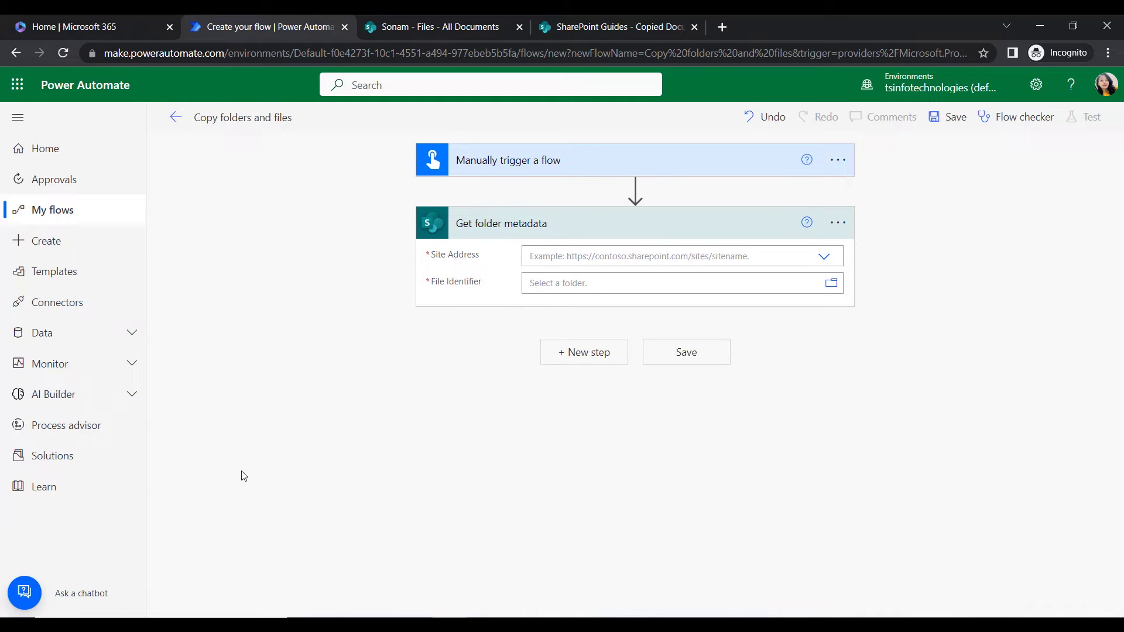
Set its site to Sonam and its File Identifier to /File Storage/Files.
left_click(639, 255)
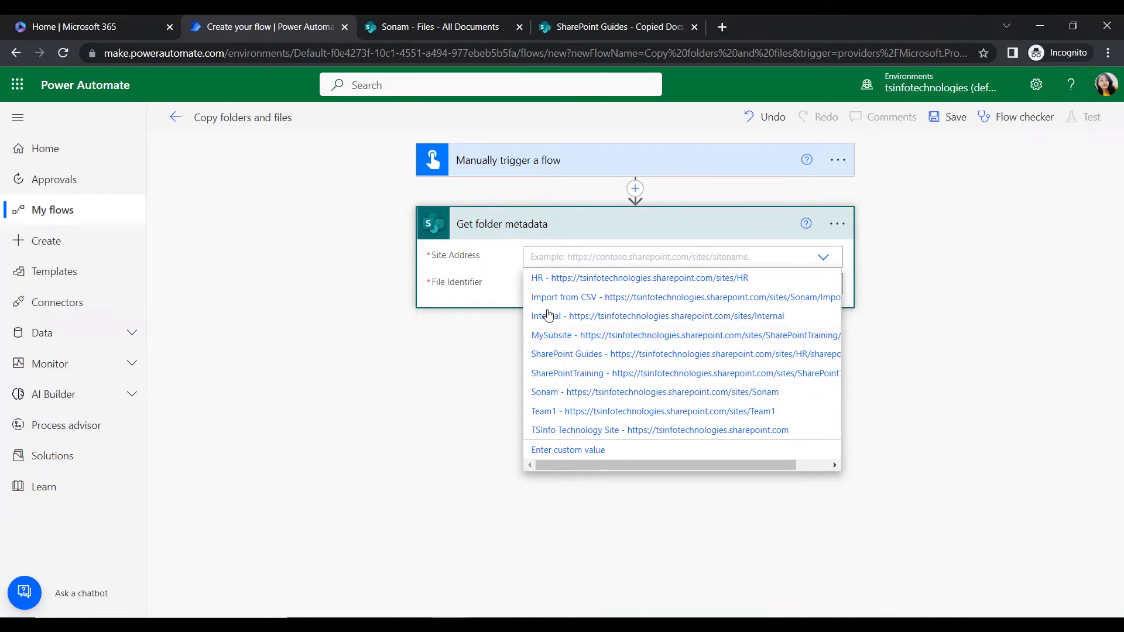
left_click(543, 393)
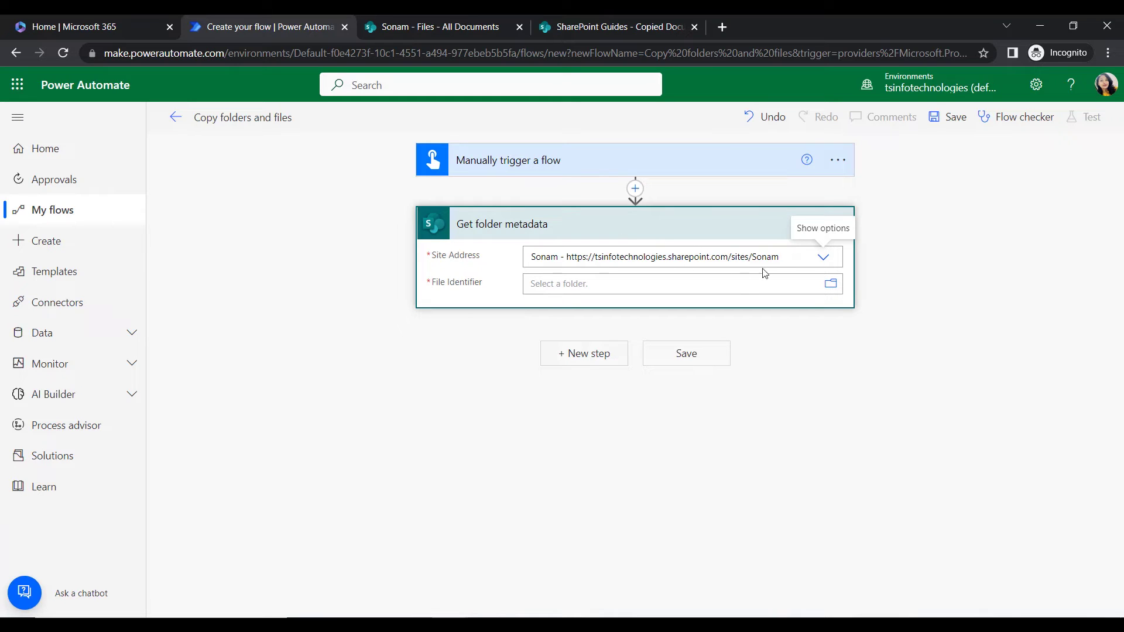
left_click(832, 285)
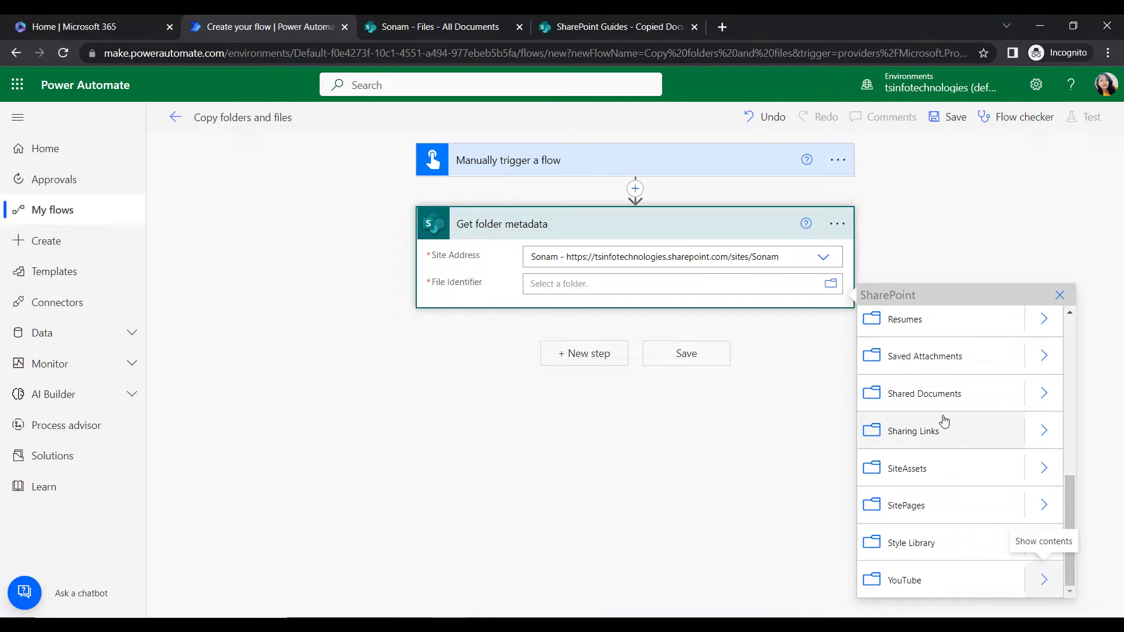
scroll(941, 420, "up", 5)
scroll(945, 417, "up", 1)
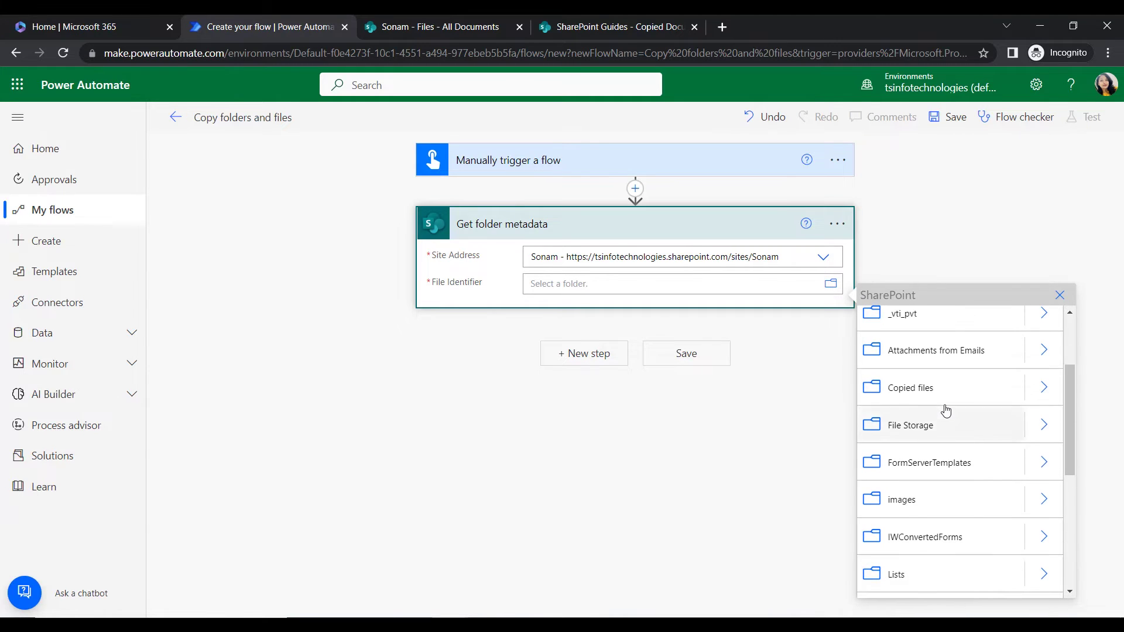
left_click(1044, 425)
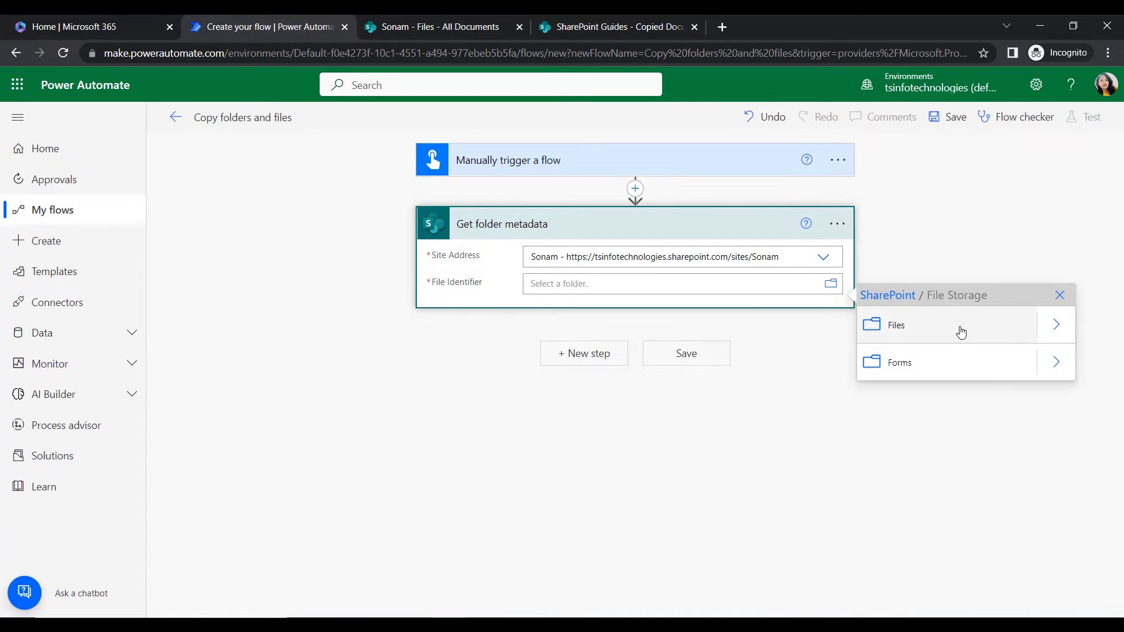
left_click(960, 328)
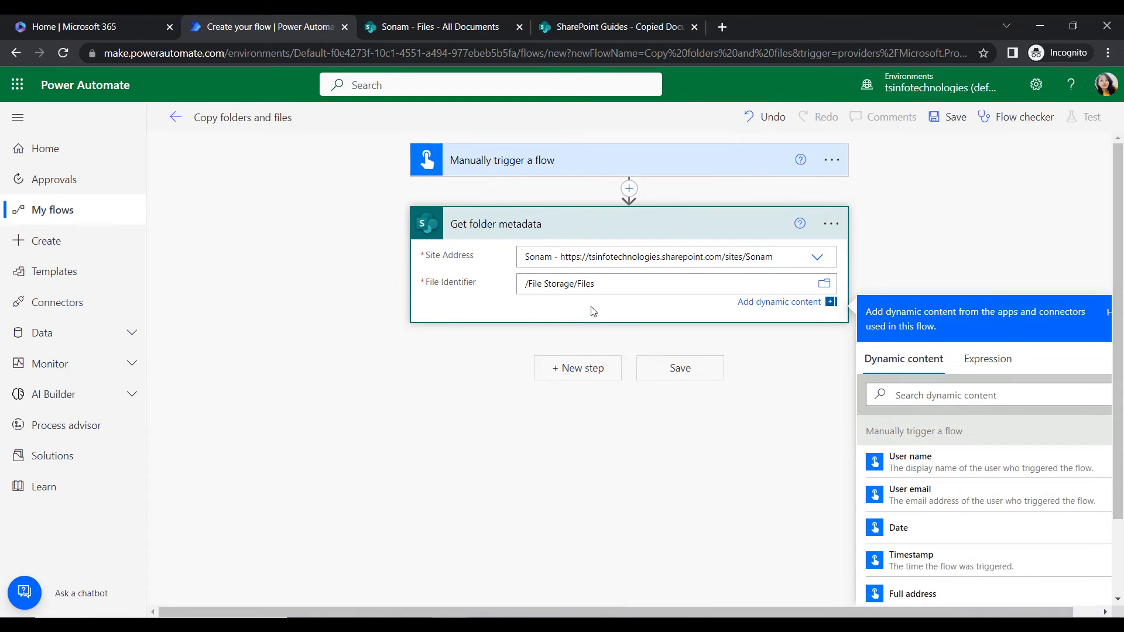
Search 'Copy folder' and add SharePoint's Copy folder action below Get folder metadata.
left_click(589, 368)
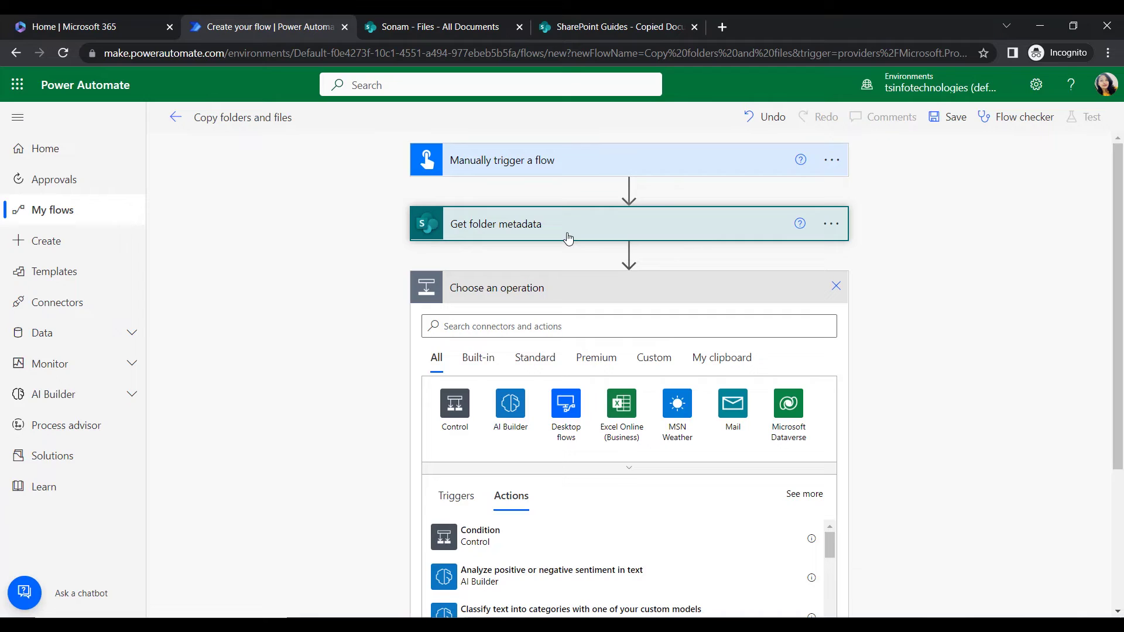
left_click(565, 325)
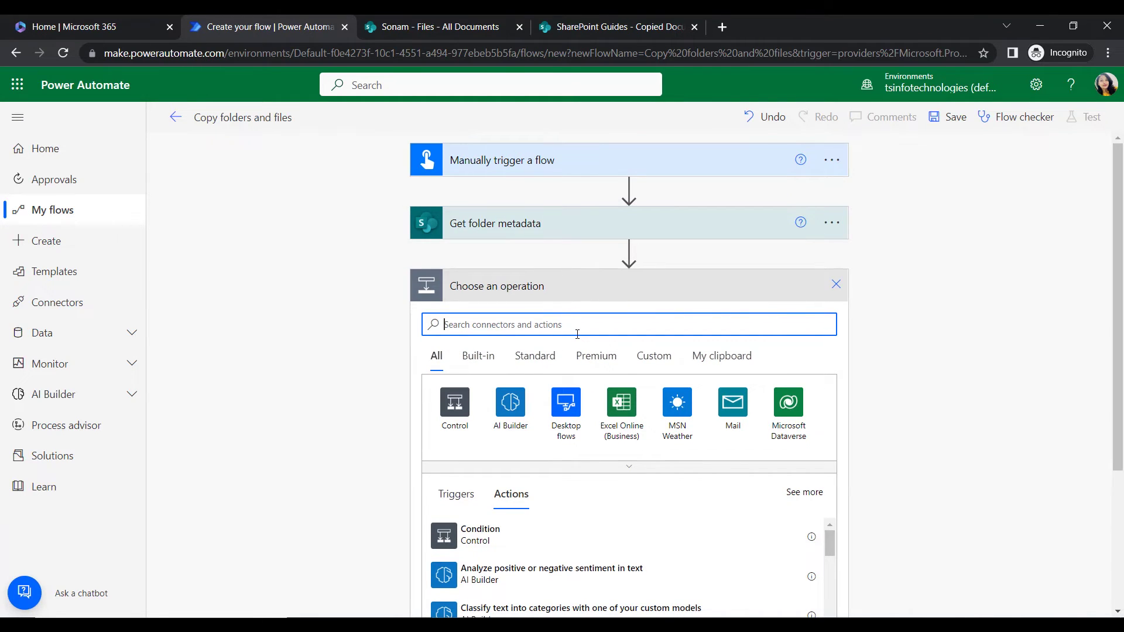
type("Co")
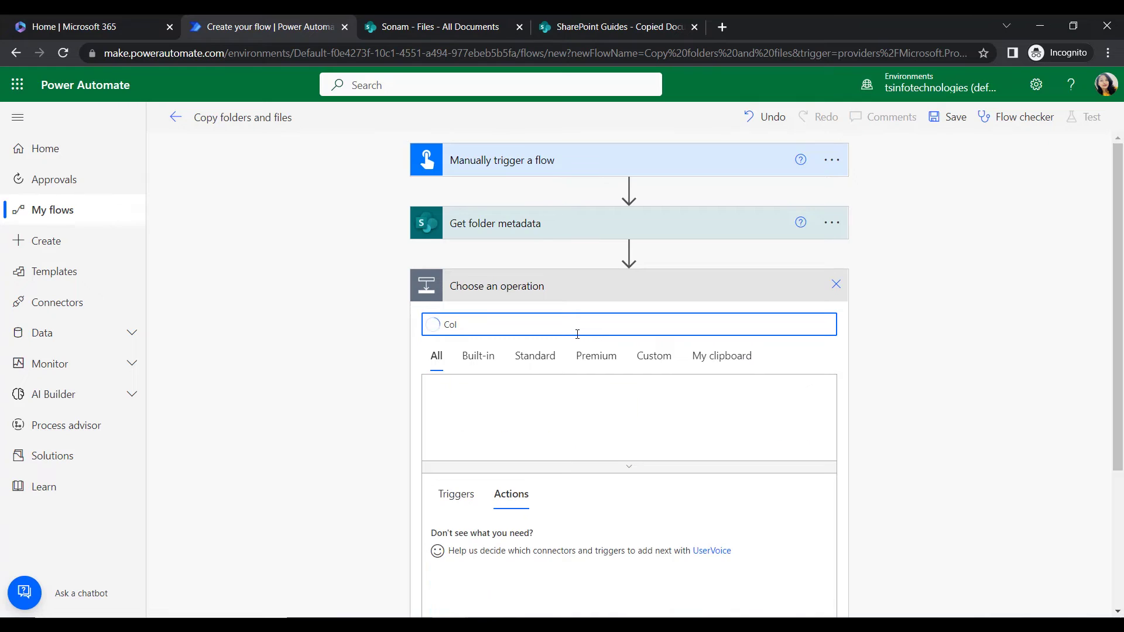
type("py folder")
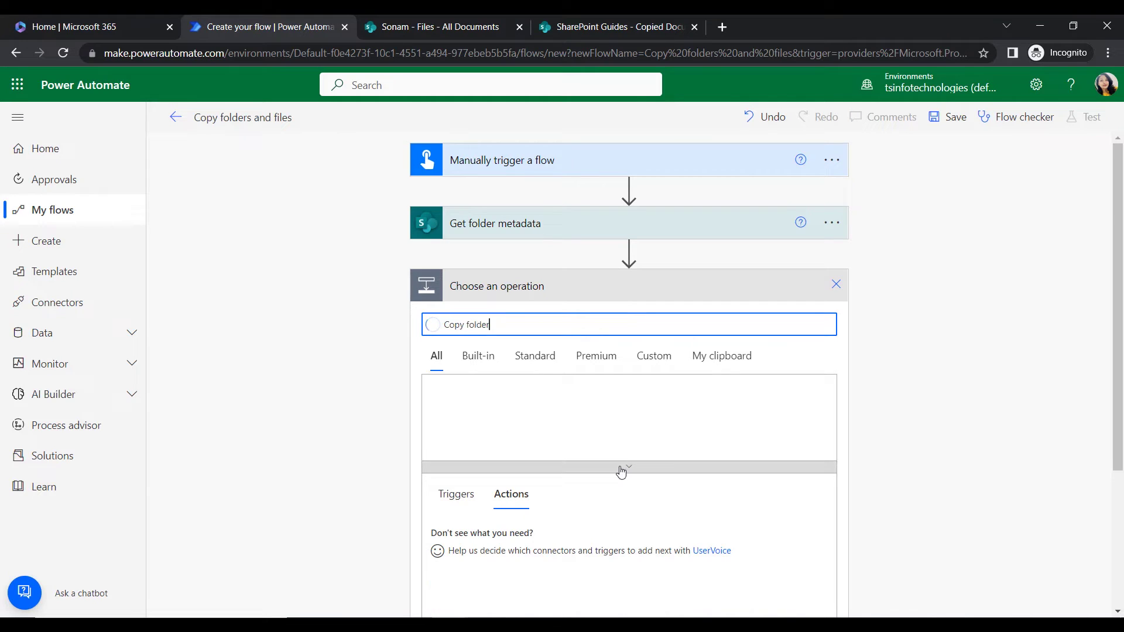
scroll(476, 420, "down", 3)
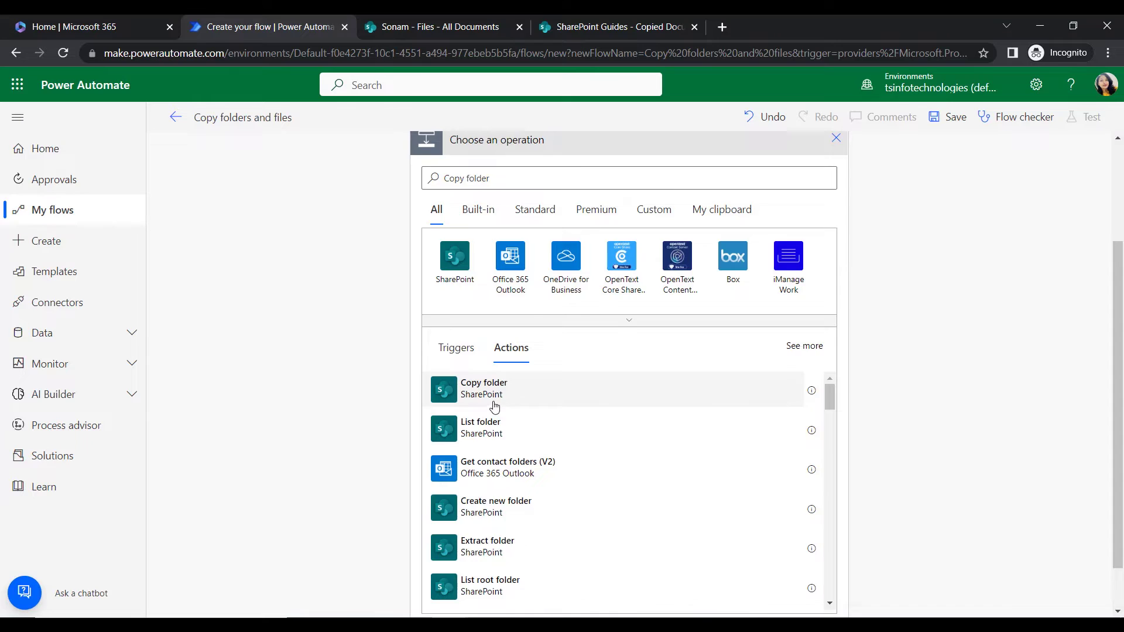
left_click(490, 403)
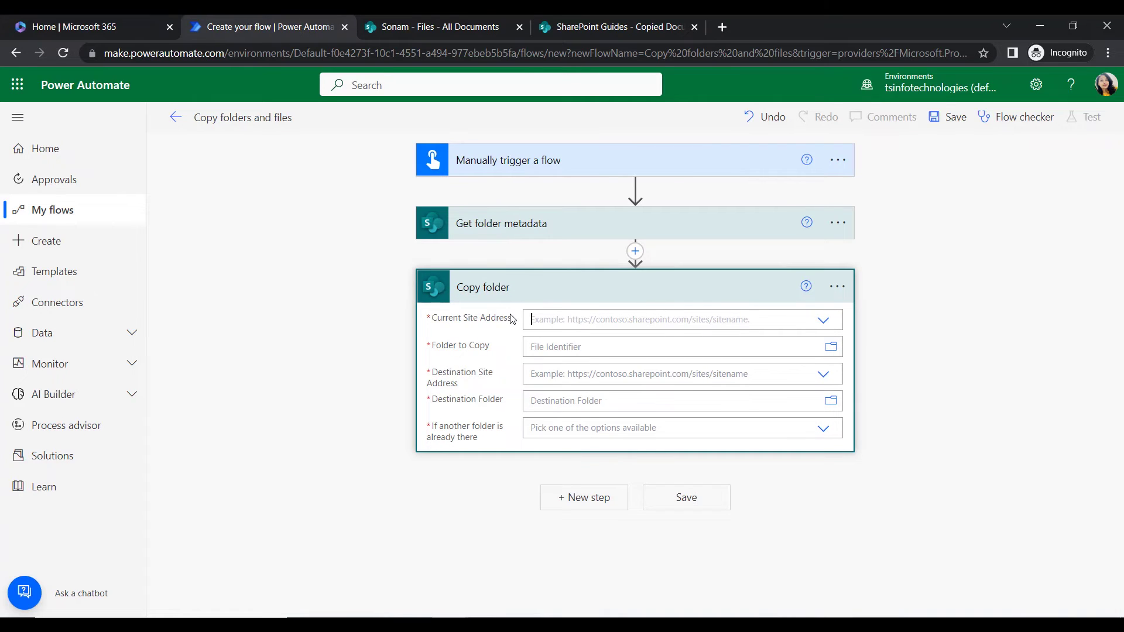
Set the Copy folder source site to Sonam and Folder to Copy to the metadata Id.
left_click(620, 320)
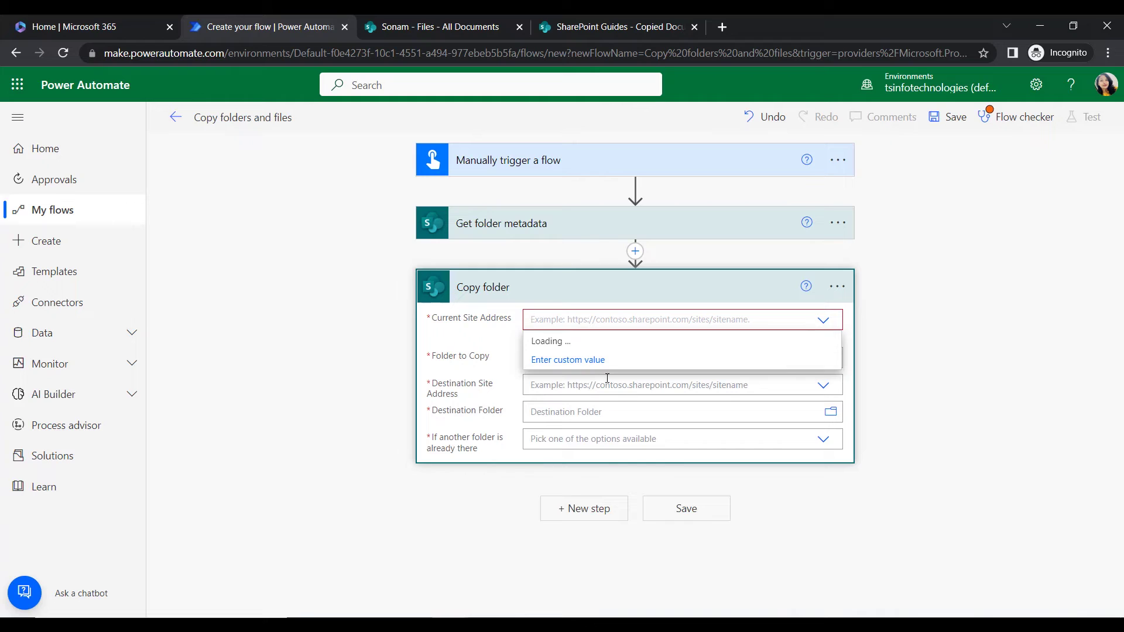
left_click(548, 454)
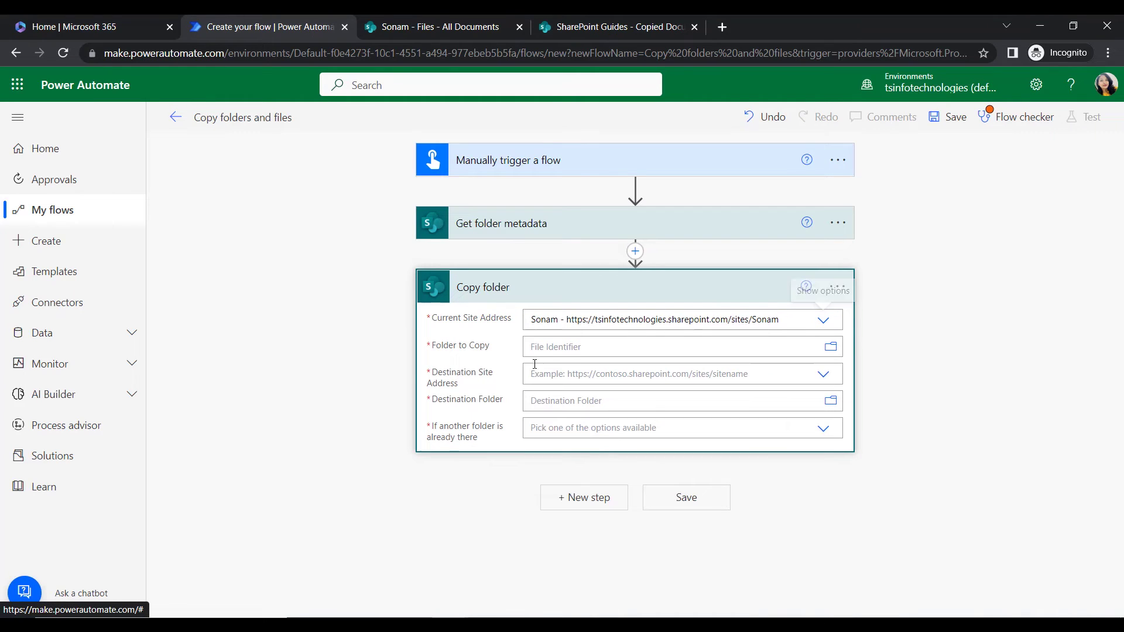
left_click(572, 349)
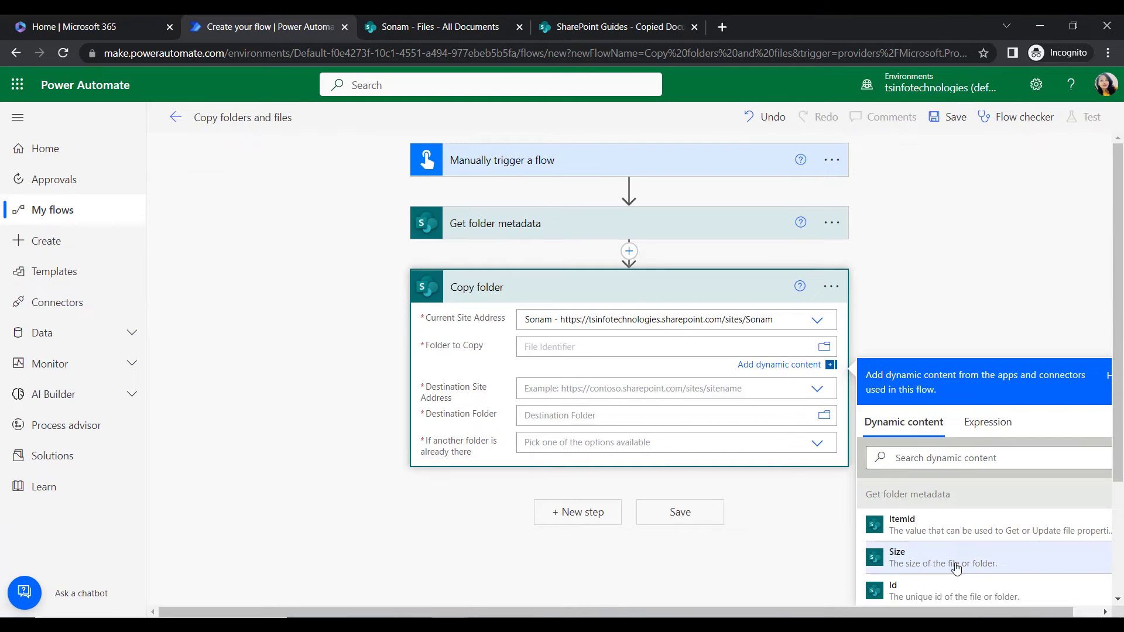
scroll(957, 540, "down", 2)
scroll(960, 507, "up", 2)
scroll(948, 468, "down", 1)
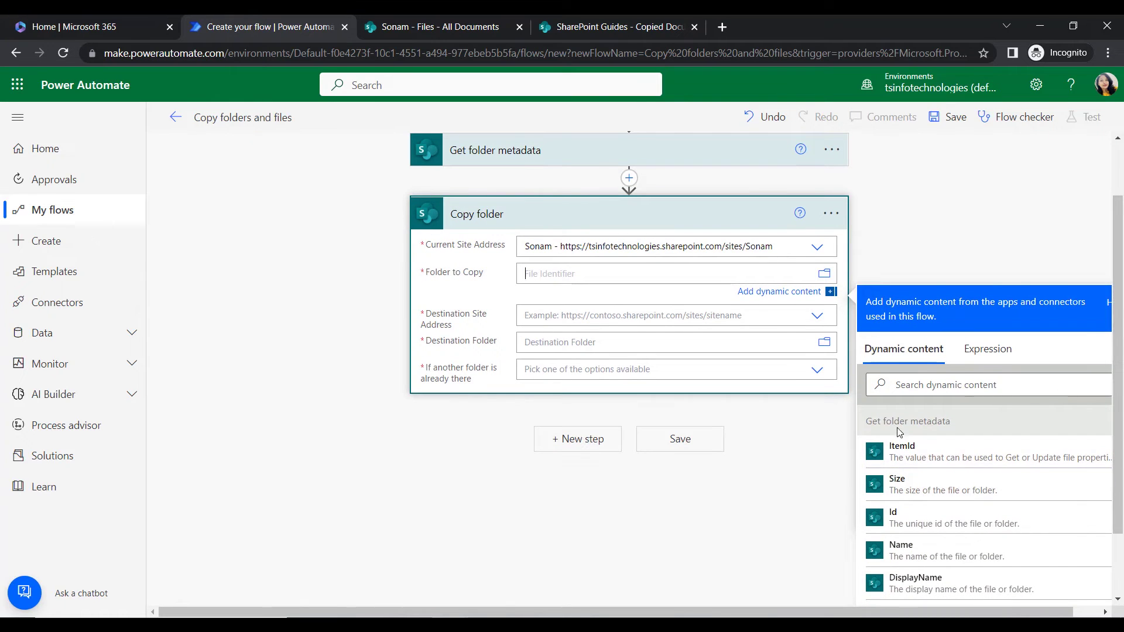
left_click(904, 515)
left_click(577, 316)
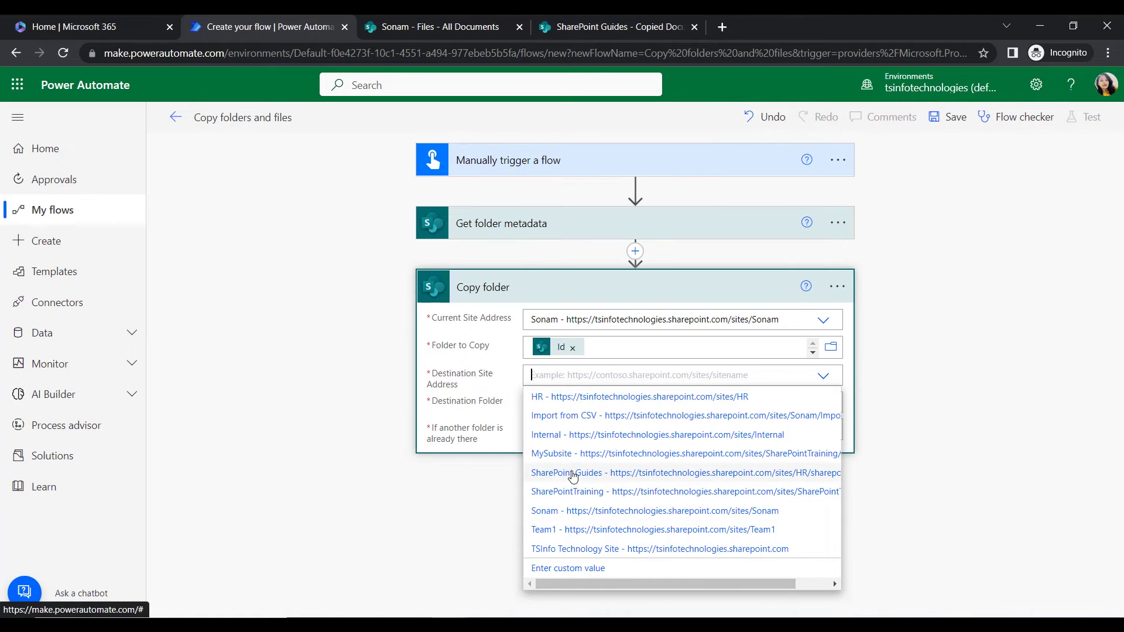
Target SharePoint Guides' /Copied Documents folder, choosing 'Copy with a new name' on conflict.
left_click(573, 476)
left_click(658, 420)
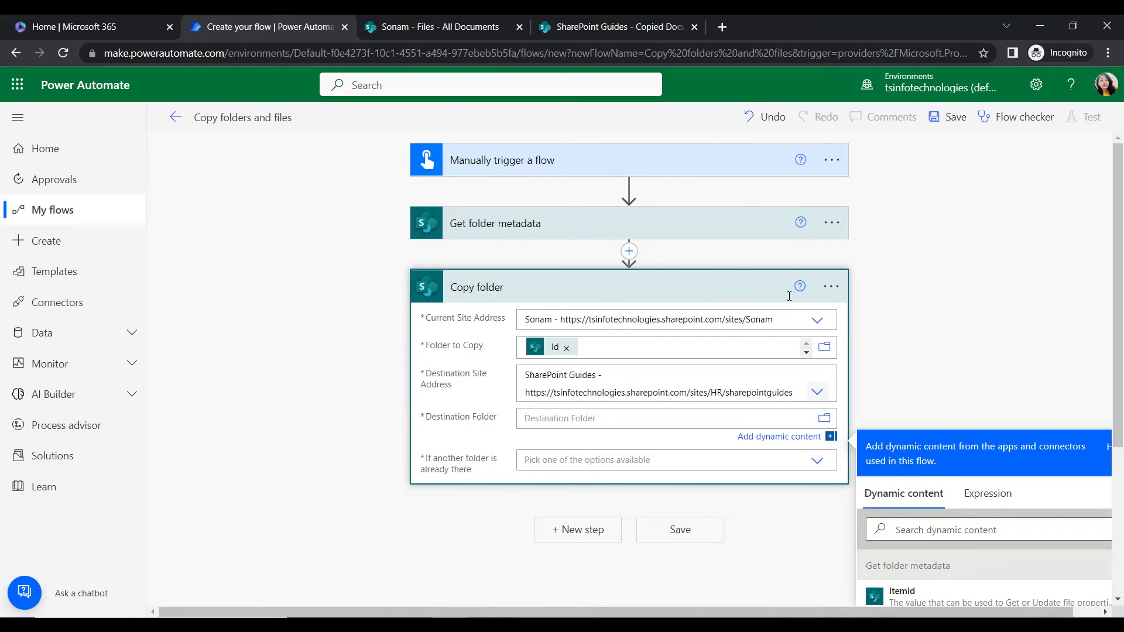
mouse_move(651, 28)
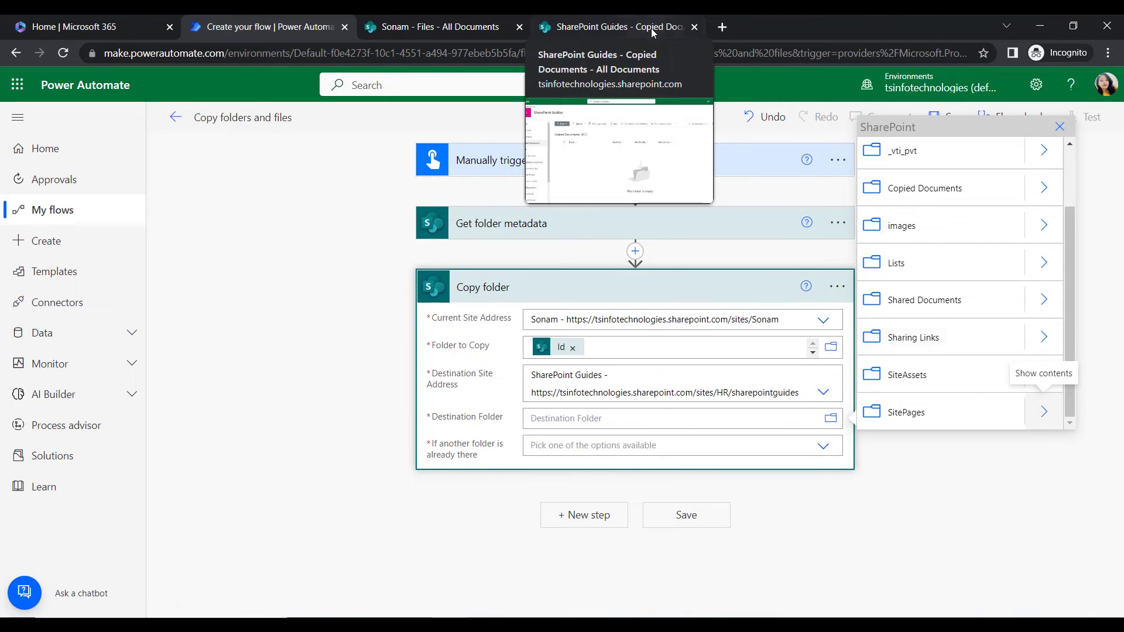
left_click(938, 189)
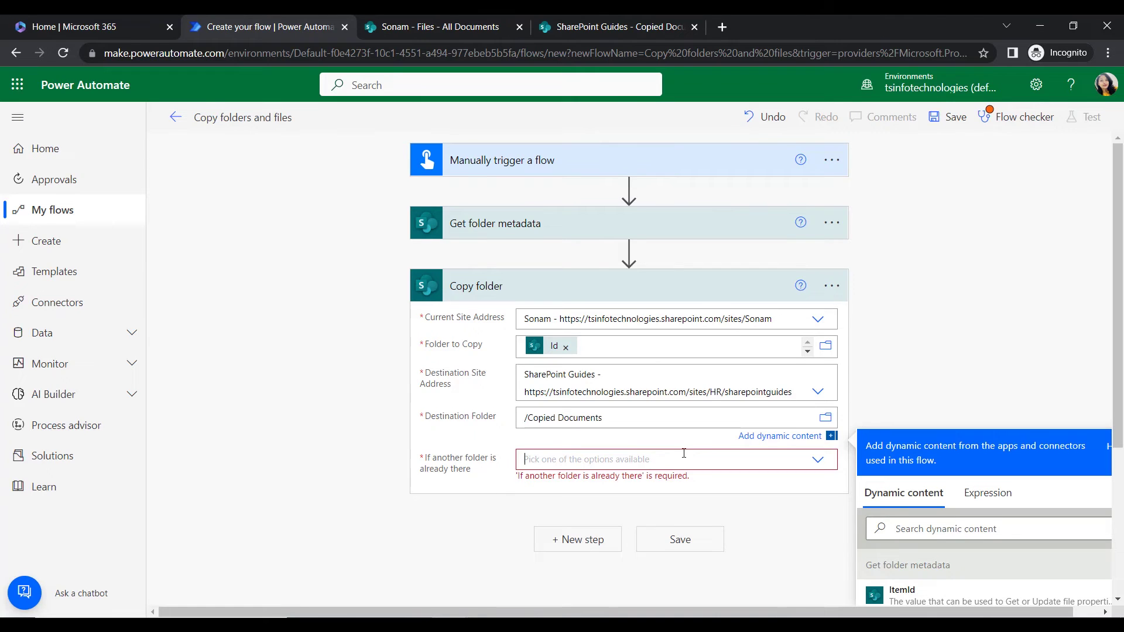
left_click(632, 459)
left_click(679, 464)
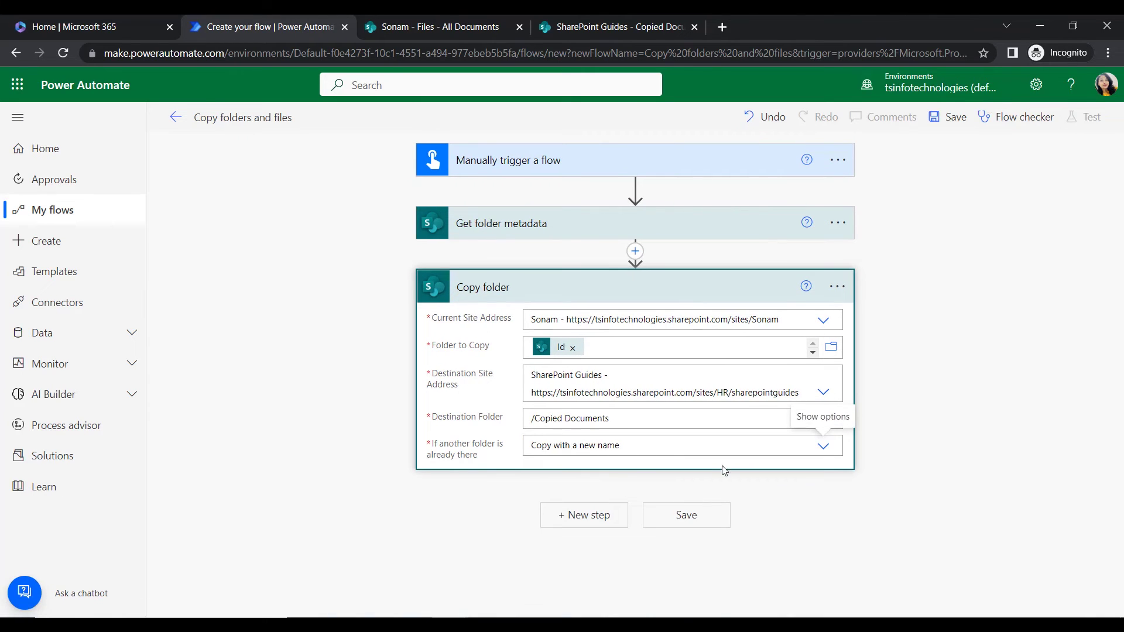
left_click(945, 494)
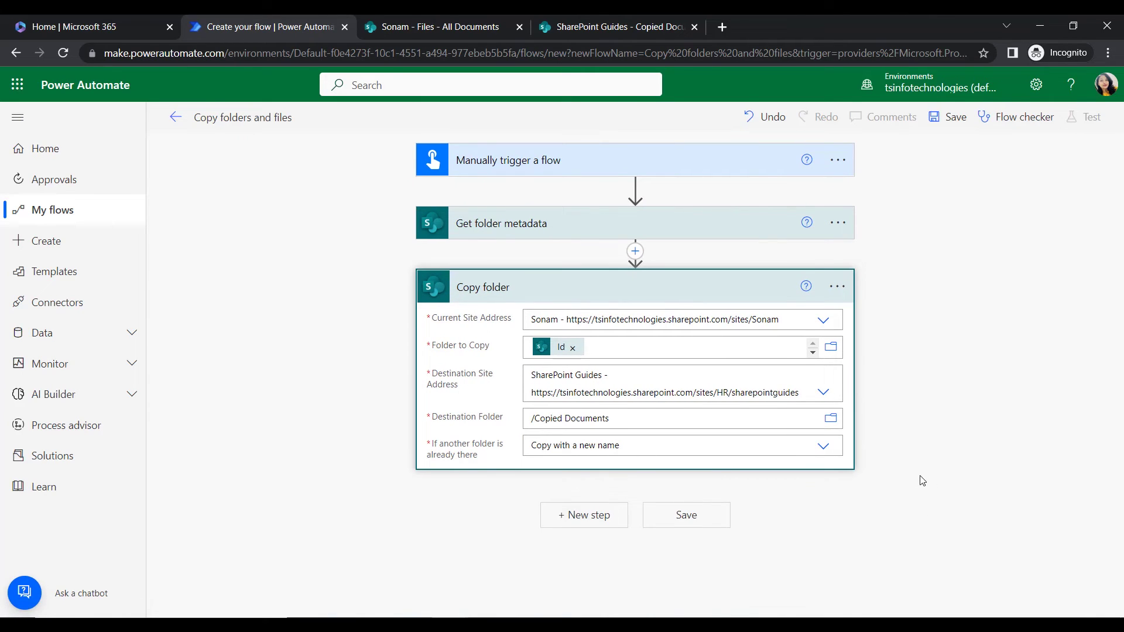
Save the flow and run a manual test through the SharePoint connection.
left_click(673, 521)
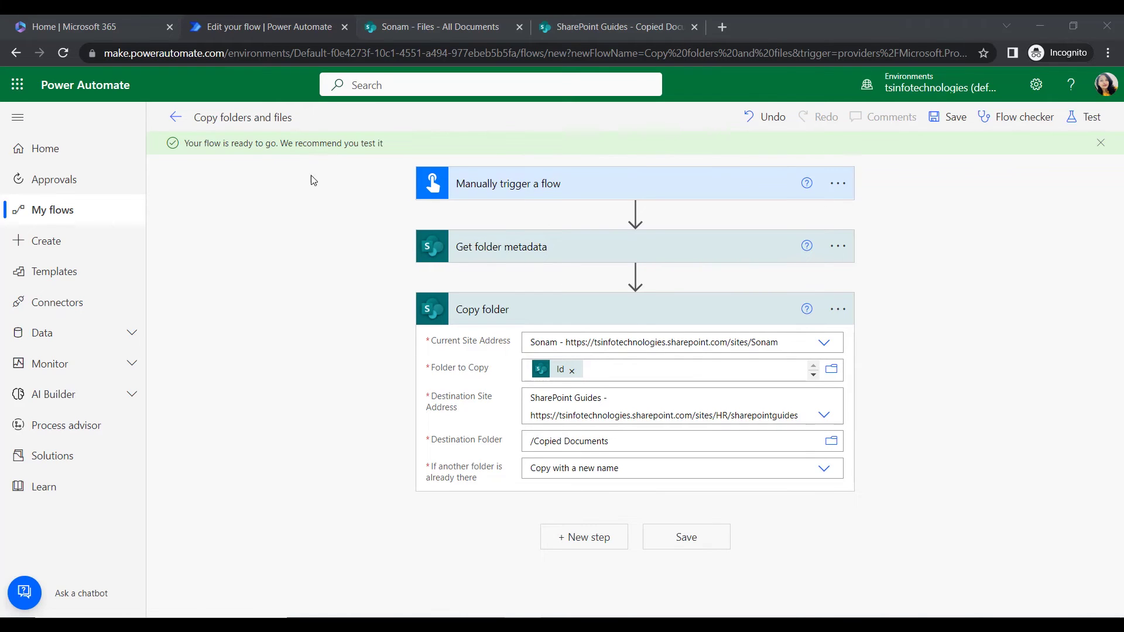
left_click(1075, 127)
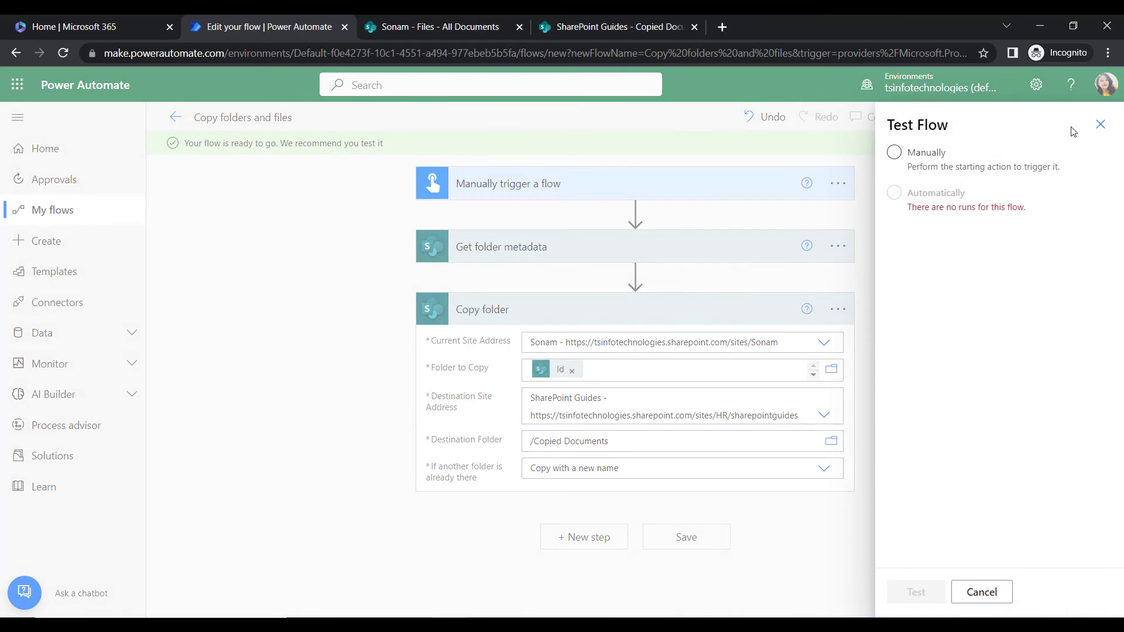
left_click(931, 594)
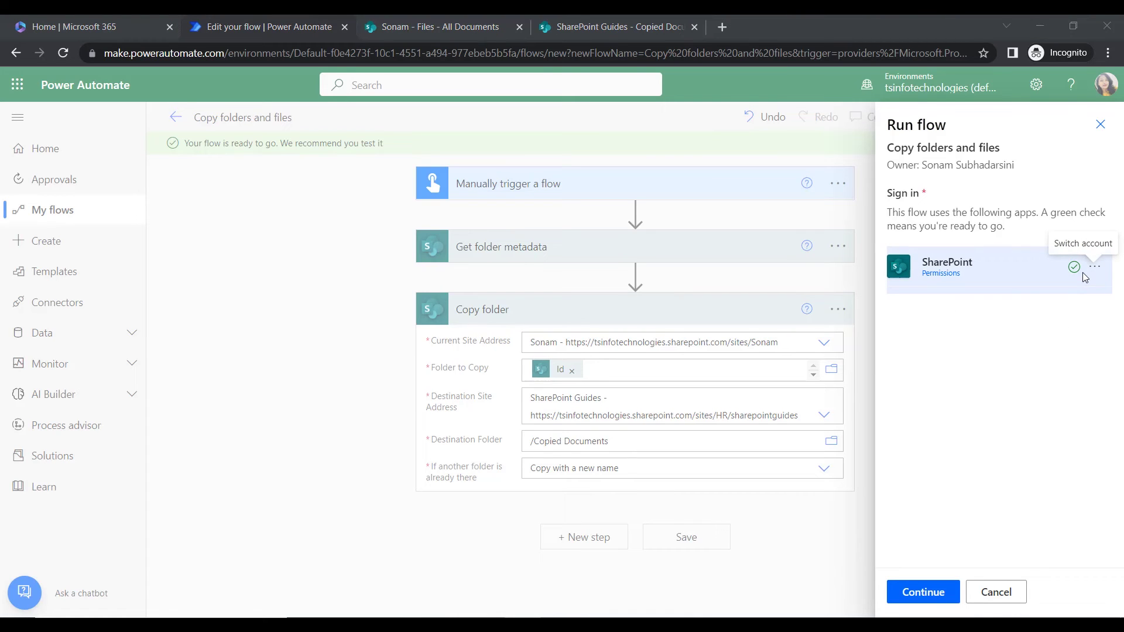
left_click(932, 602)
left_click(924, 594)
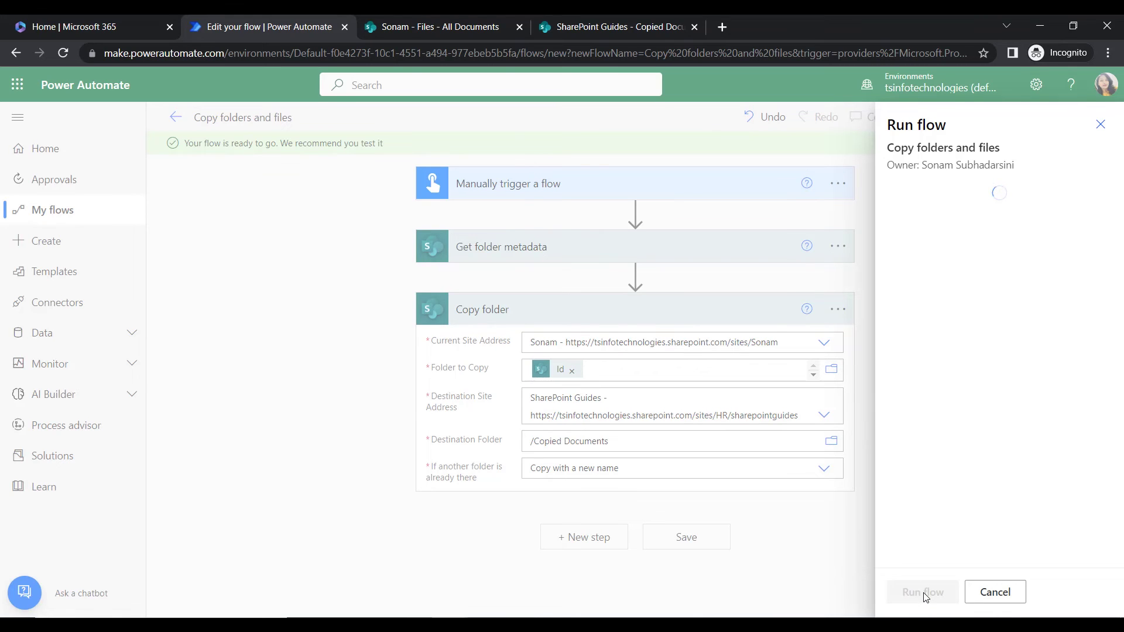
left_click(916, 593)
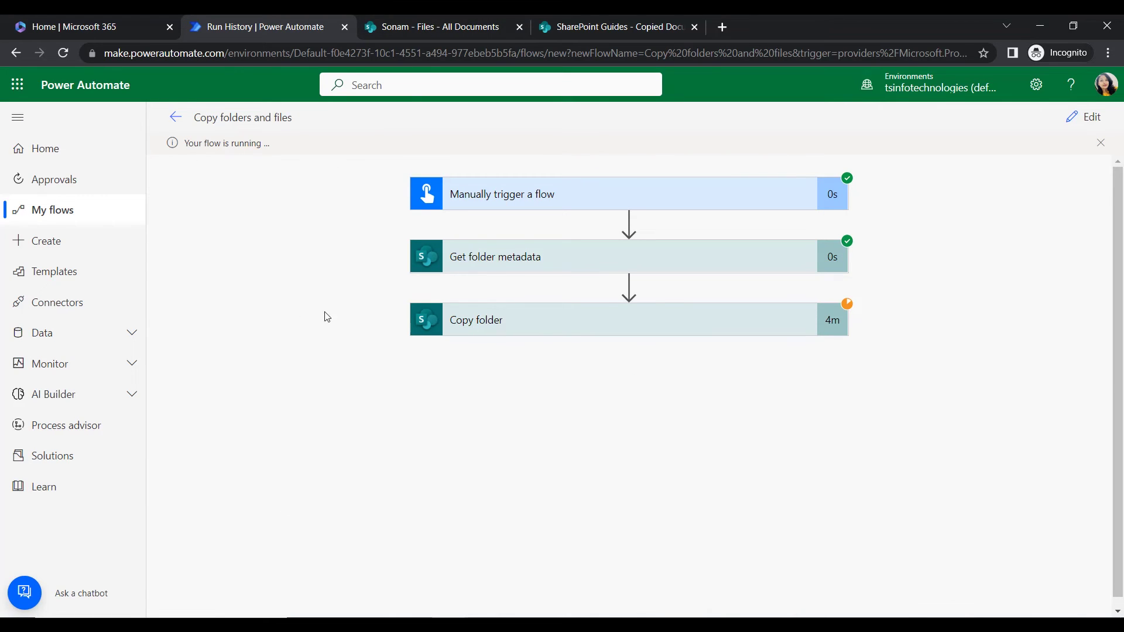
Refresh Copied Documents on SharePoint Guides to reveal the copied Files folder.
left_click(417, 17)
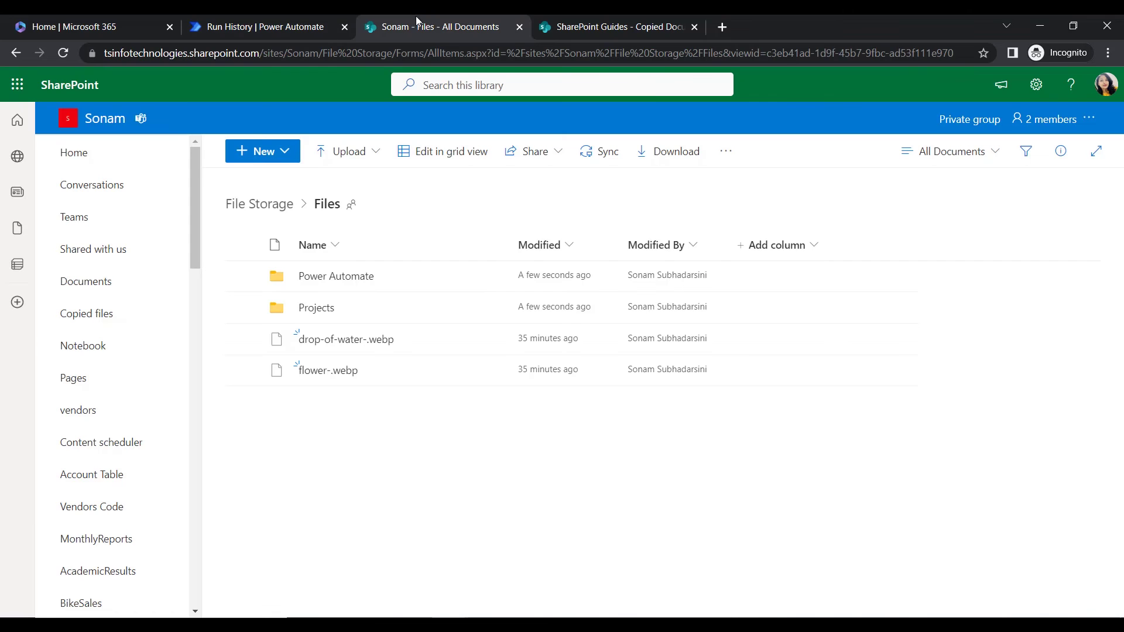
left_click(618, 19)
left_click(454, 18)
left_click(621, 19)
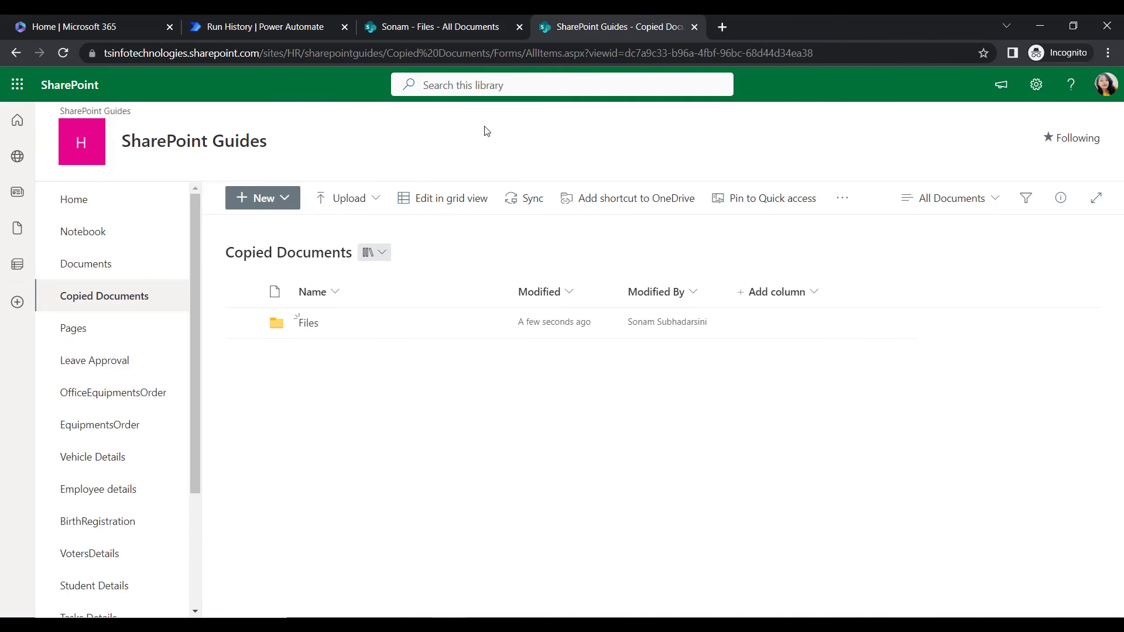
left_click(68, 52)
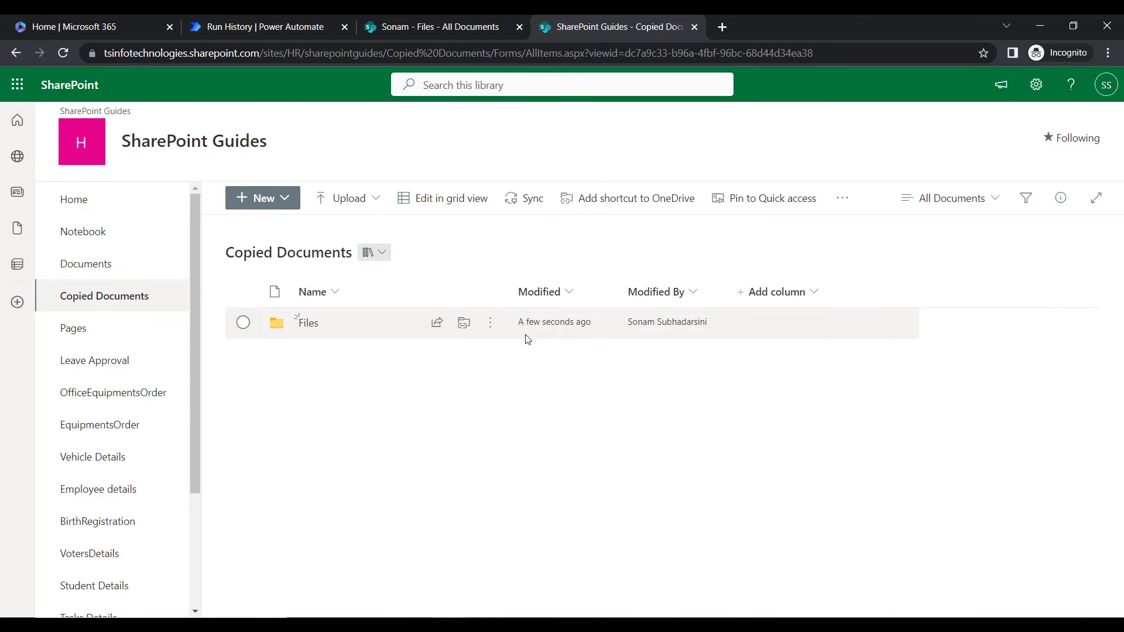
Check the copied Power Automate and Projects subfolders, then return to the flow's run.
left_click(309, 325)
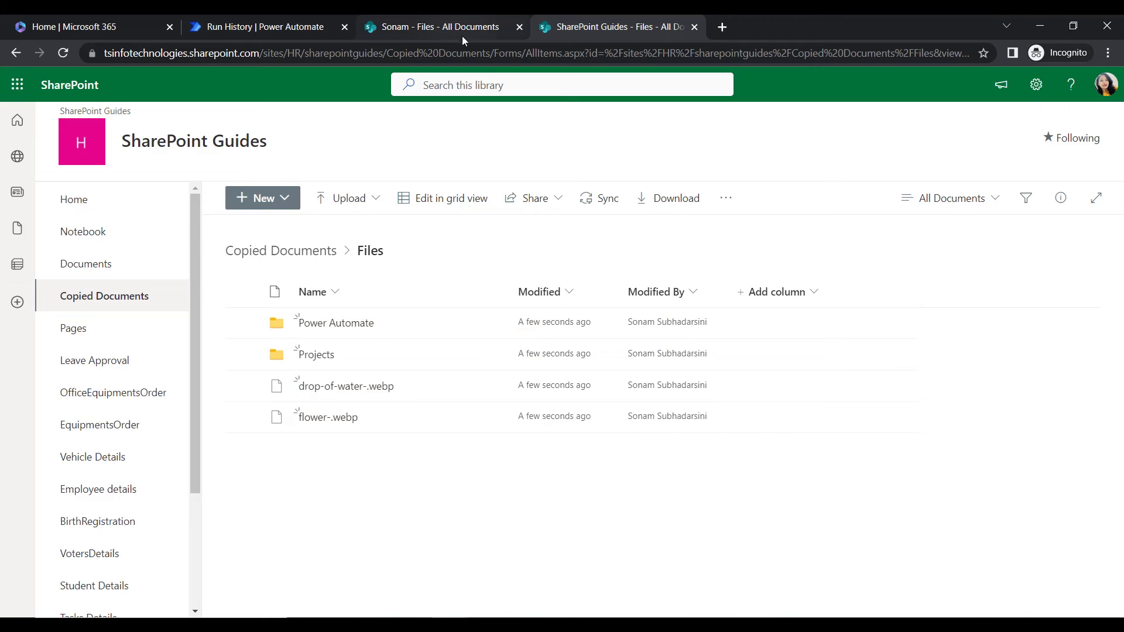
left_click(328, 322)
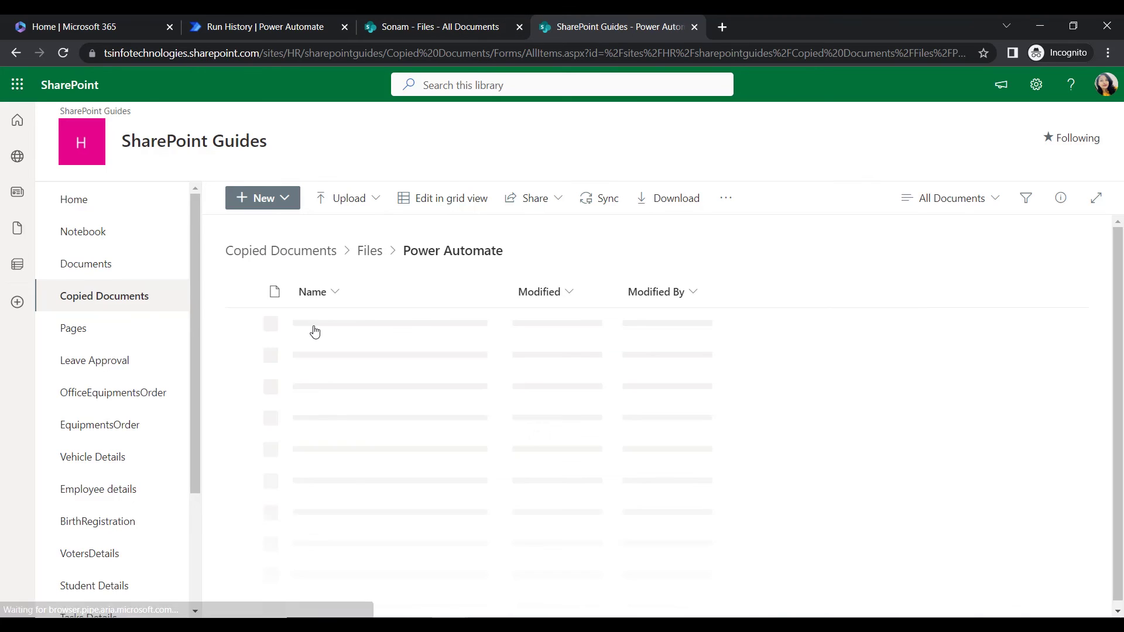
left_click(370, 250)
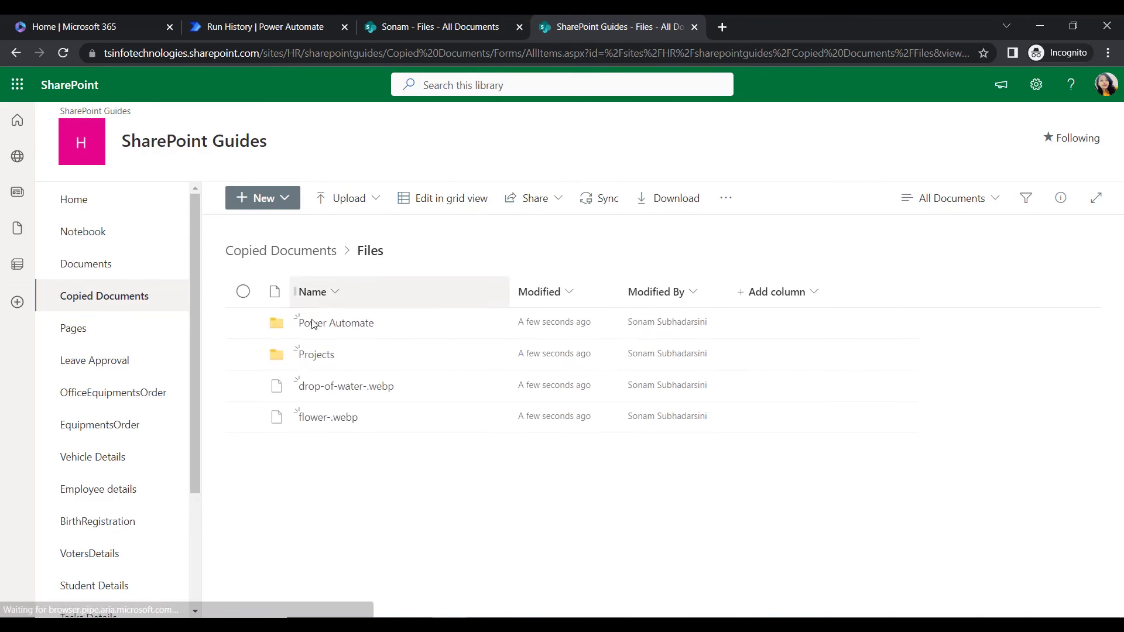
left_click(316, 355)
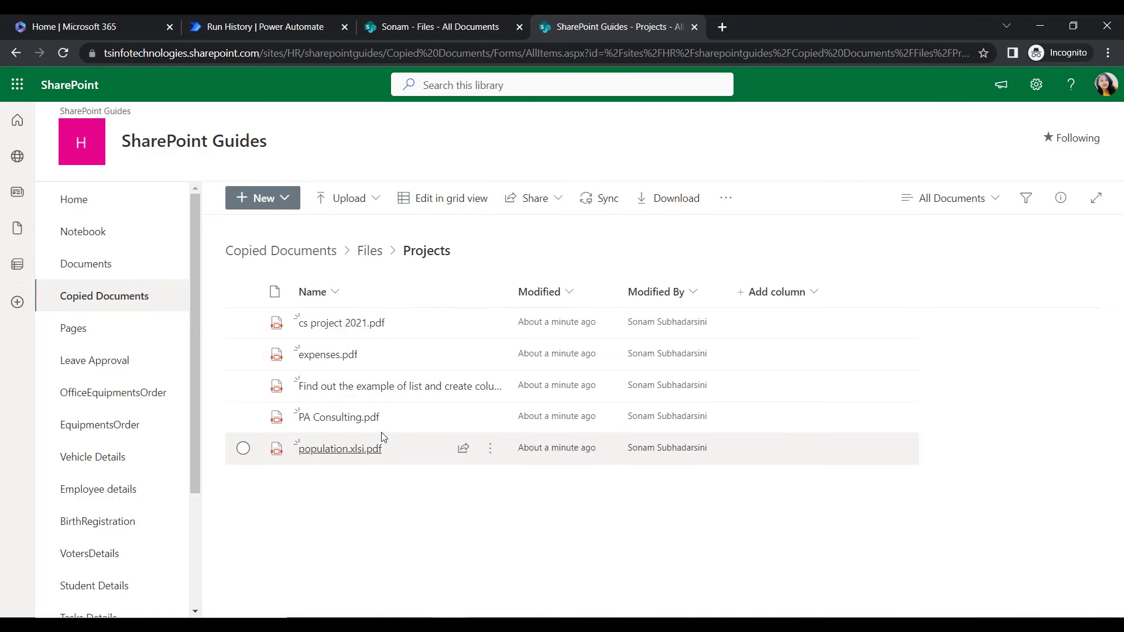
left_click(370, 252)
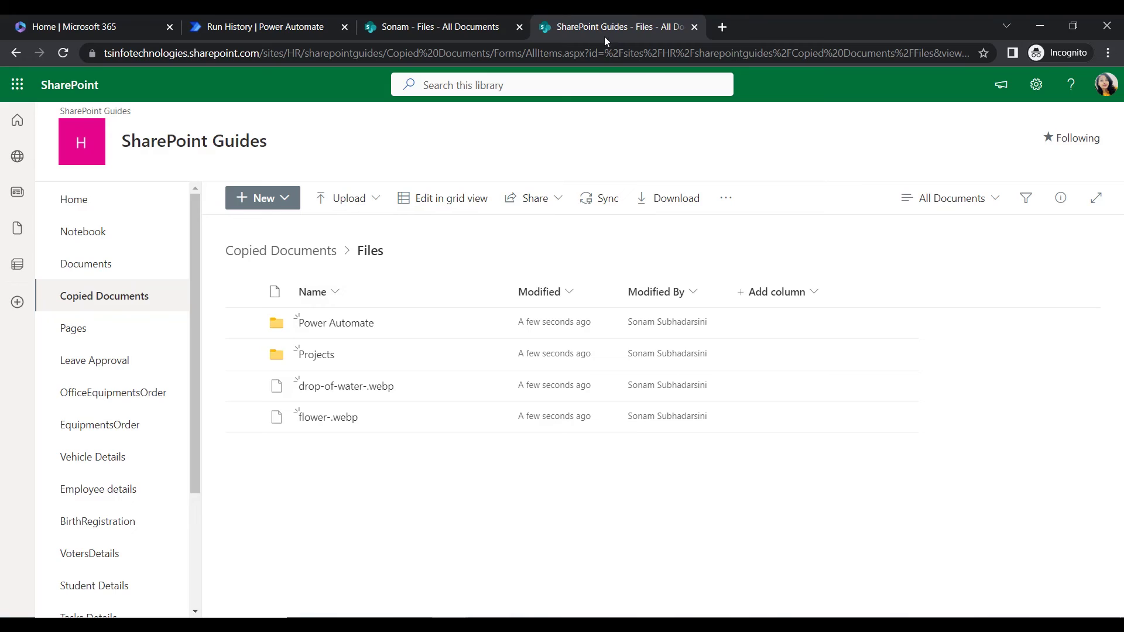
left_click(284, 22)
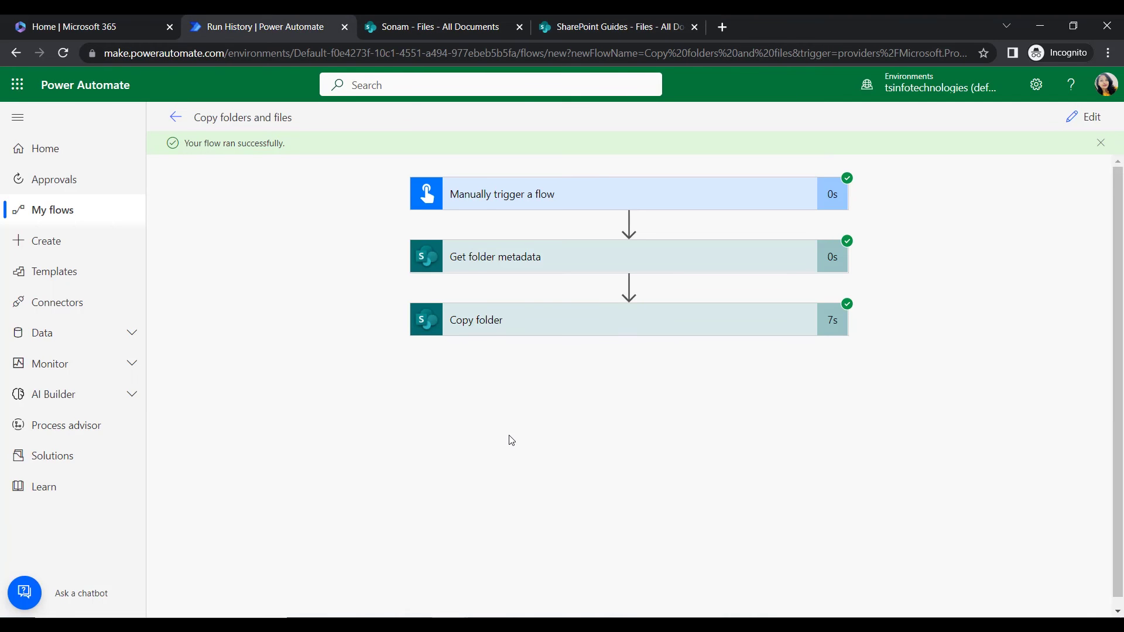